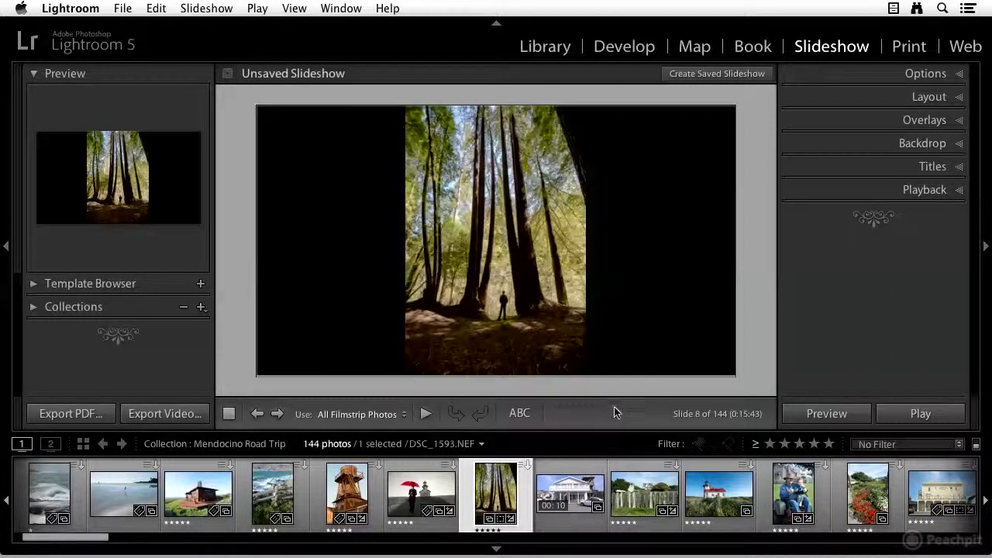
Show the Mendocino Road Trip collection as a thumbnail grid in the Library module and look over its color-labeled photos
click(545, 48)
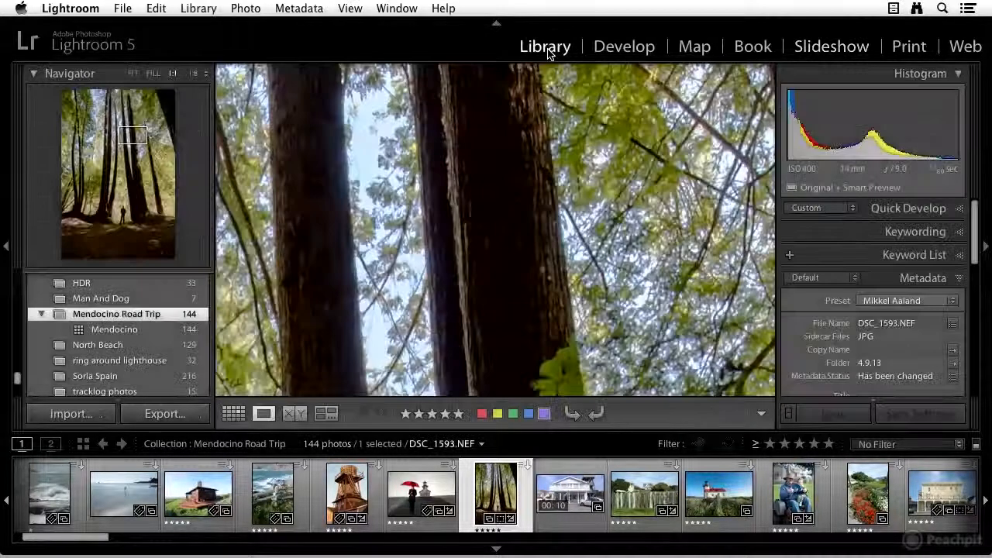
key(g)
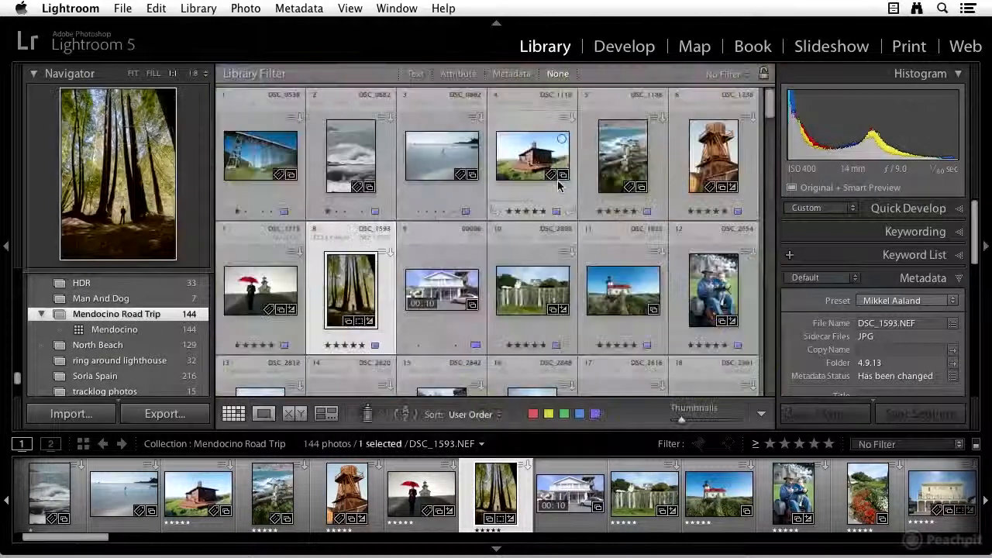
scroll(470, 276, down, 5)
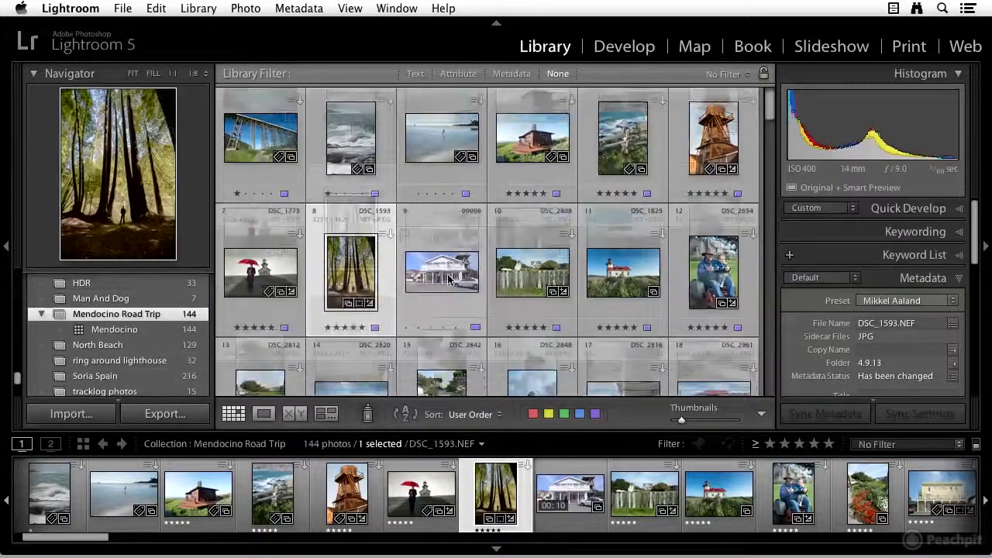
scroll(448, 279, down, 1)
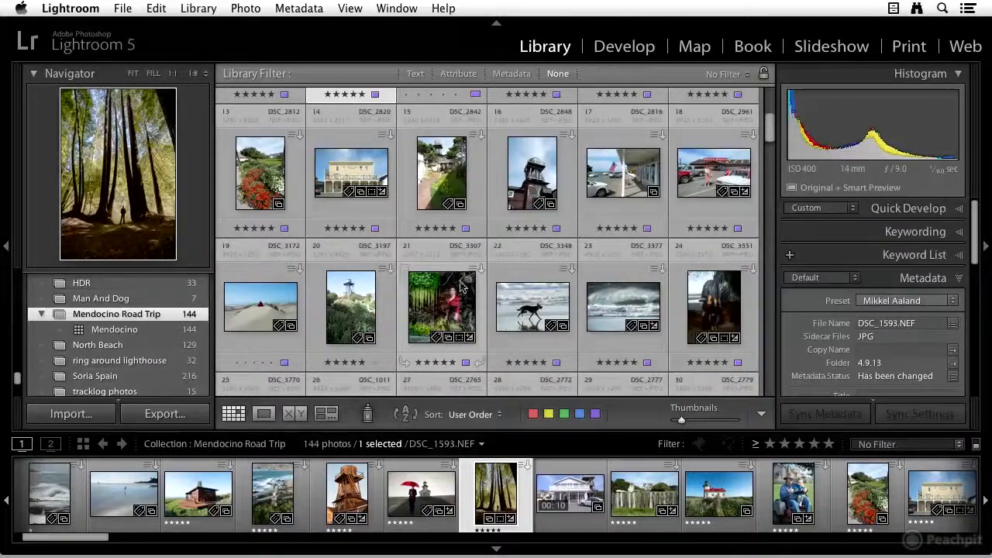
scroll(438, 280, down, 3)
scroll(474, 259, up, 6)
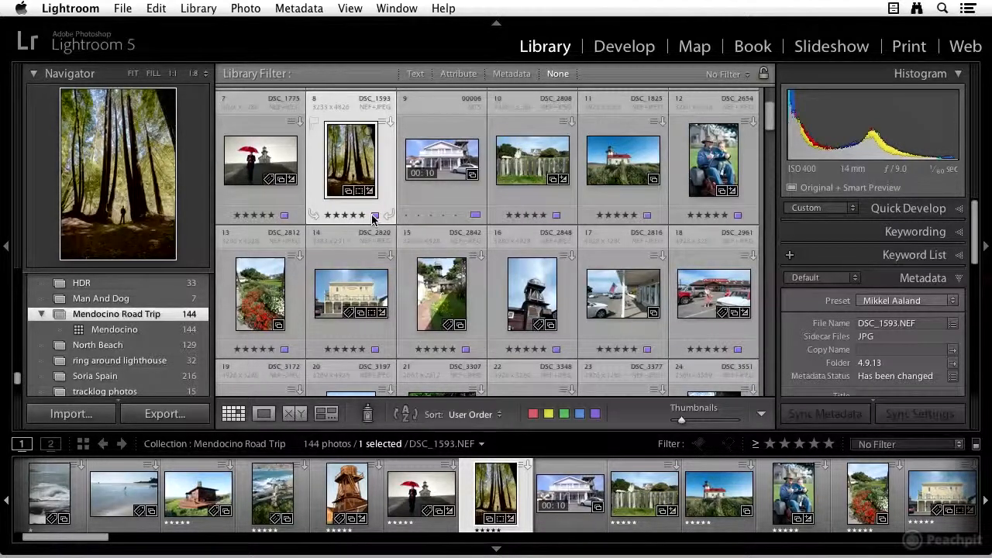
scroll(376, 221, up, 3)
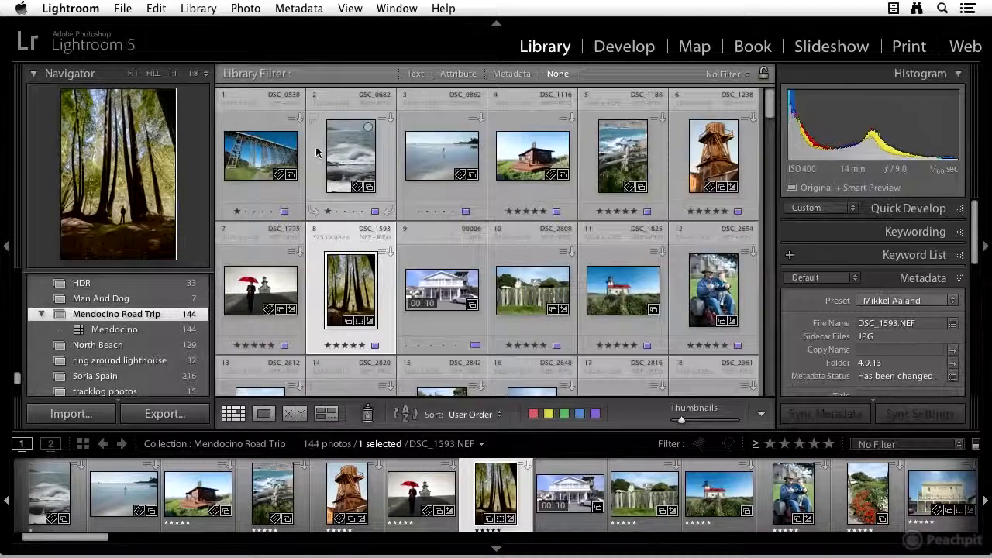
Select all photos with the purple color label in the Mendocino Road Trip collection and check the selection in the grid
click(157, 10)
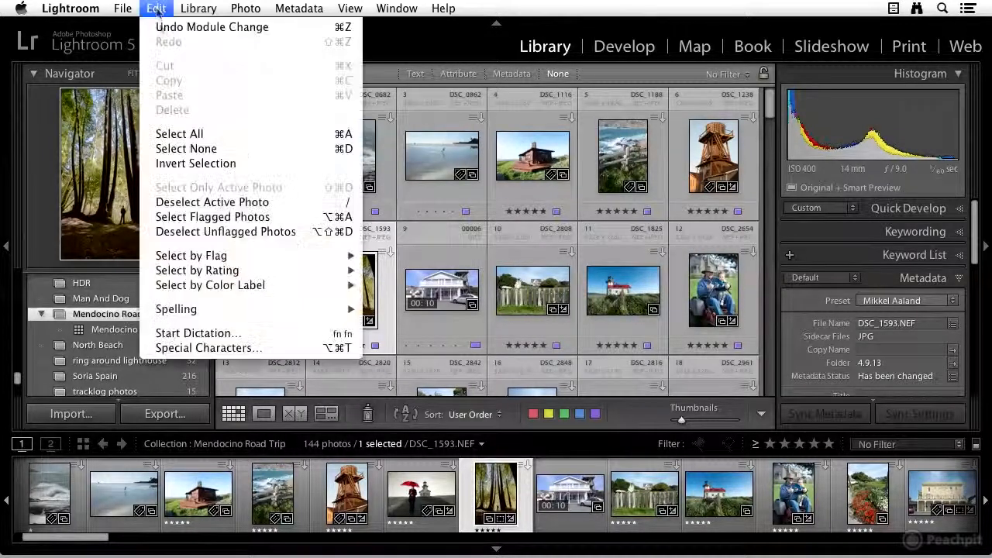
mouse_move(254, 288)
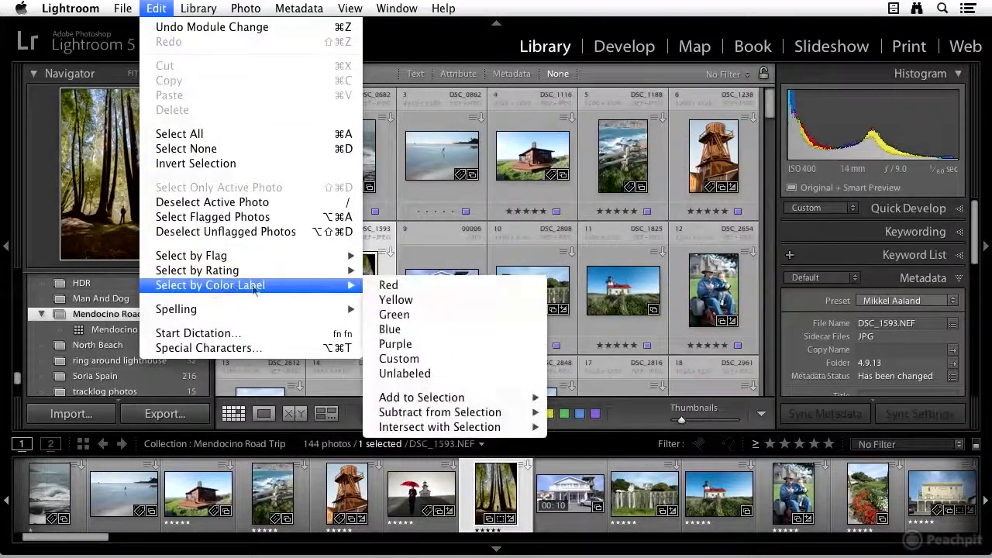
click(413, 345)
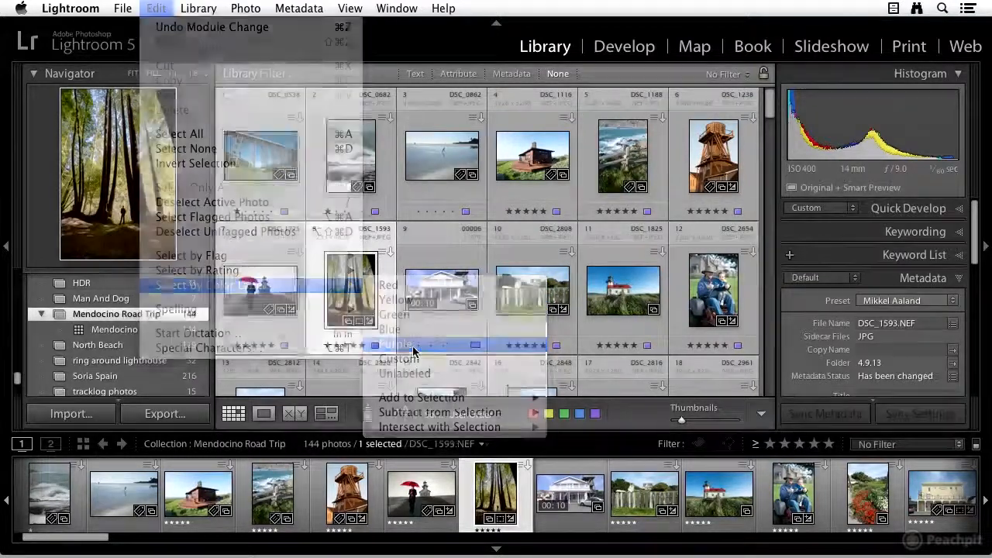
scroll(436, 266, down, 5)
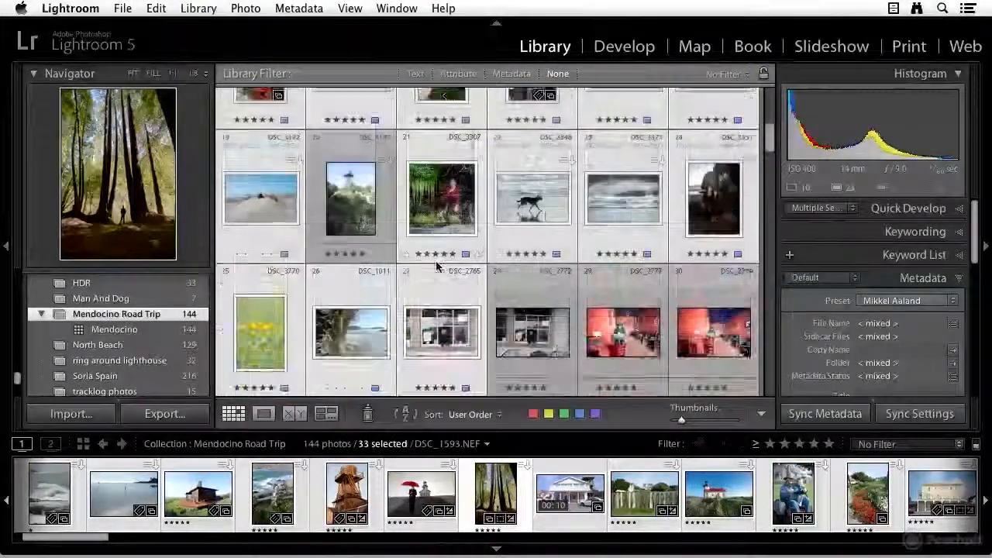
scroll(436, 266, down, 3)
scroll(437, 267, down, 2)
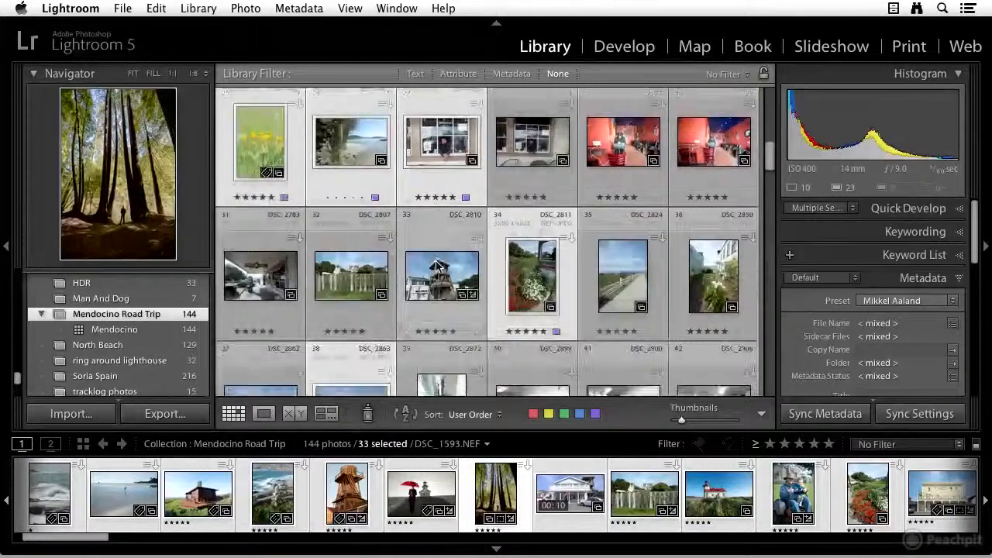
scroll(436, 266, up, 3)
scroll(190, 312, up, 3)
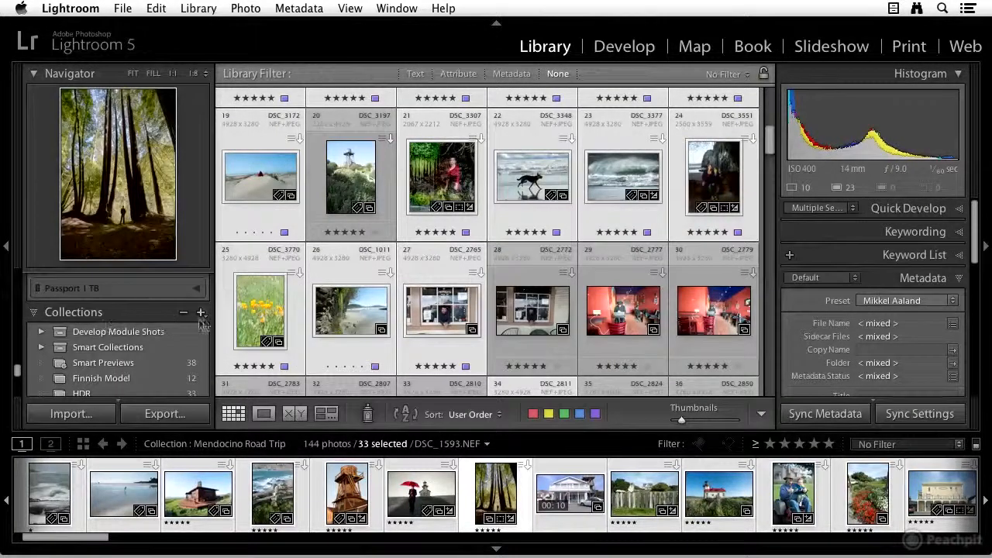
Create a collection named Mendocino Road Trip Slide Show that includes the selected photos, and locate it among the collections
click(201, 314)
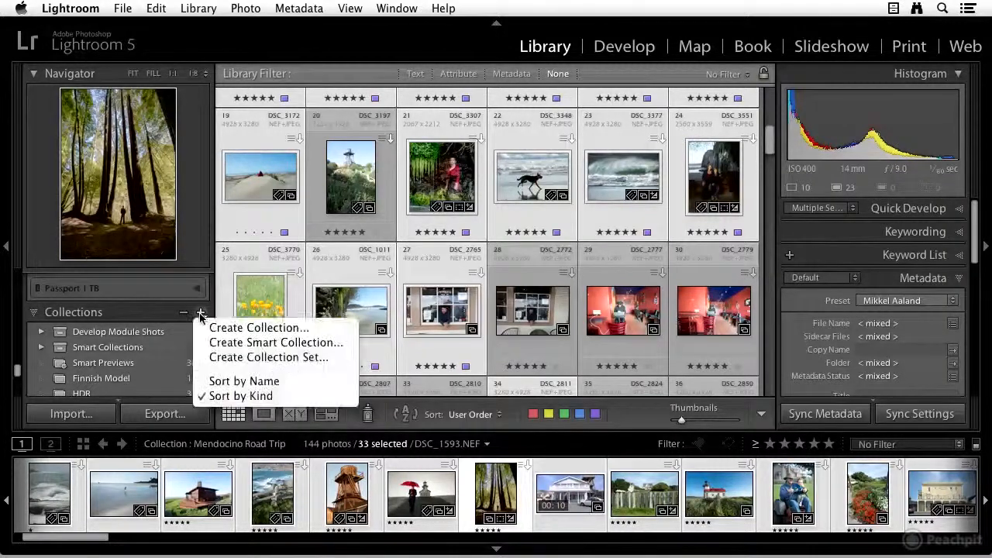
click(234, 333)
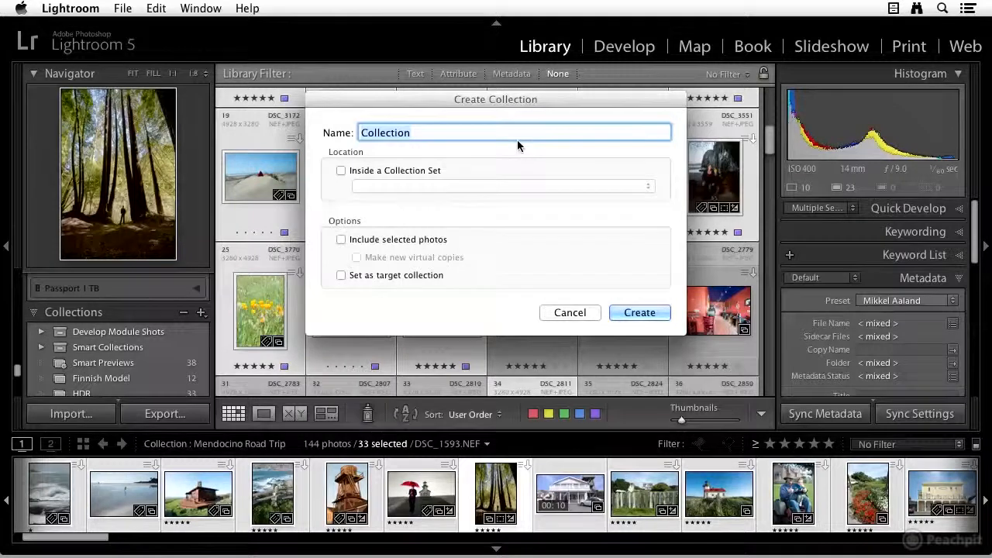
text(Mendocino Road Trip Slide Show)
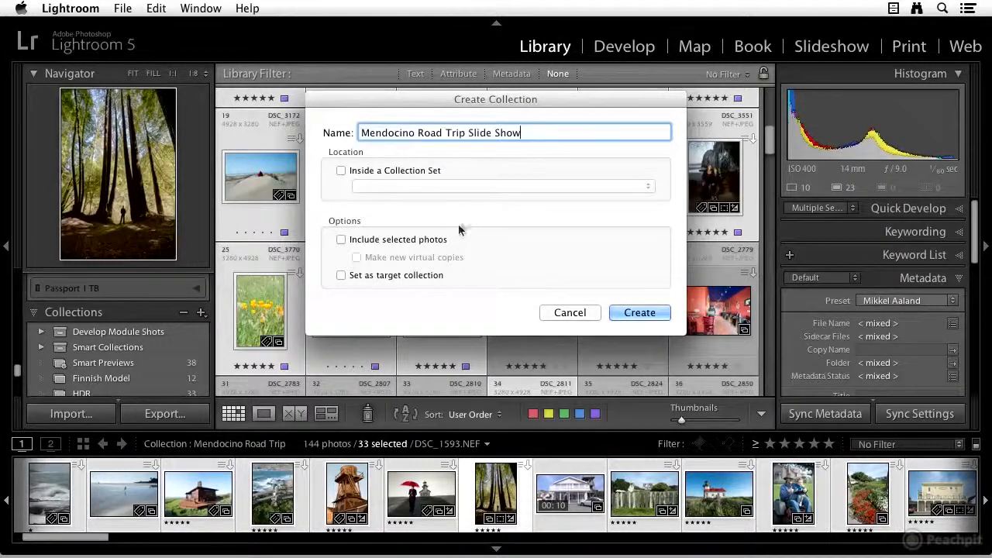
click(341, 240)
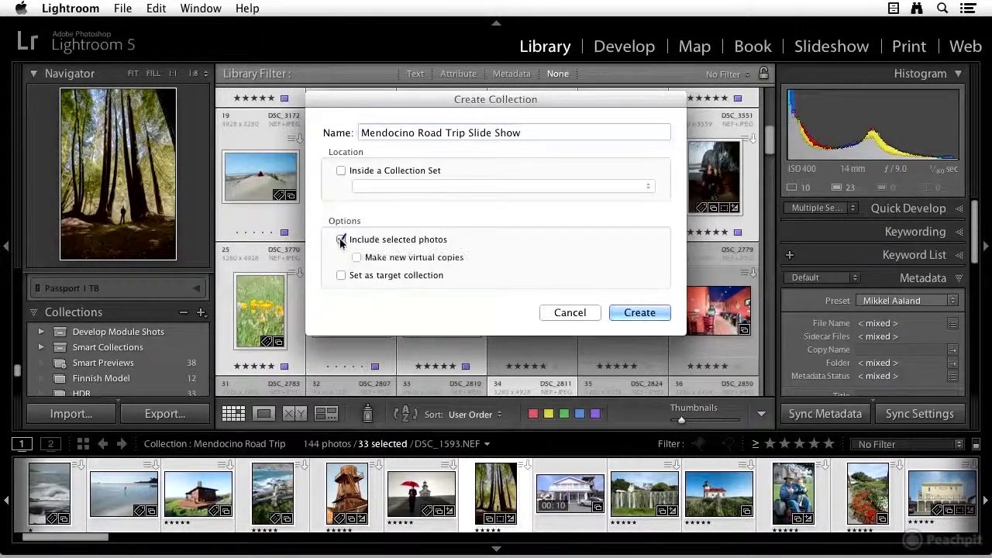
click(638, 312)
scroll(156, 354, down, 5)
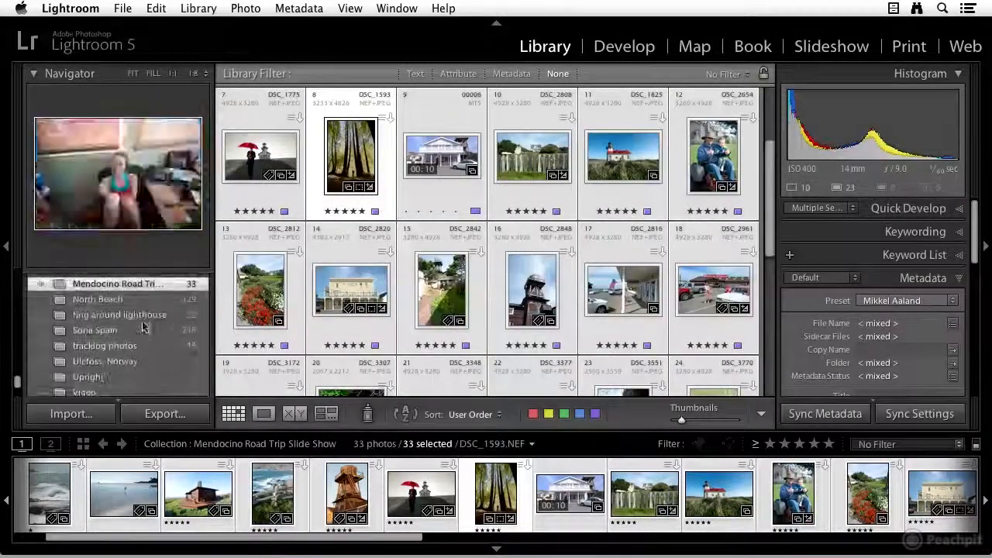
scroll(144, 328, up, 3)
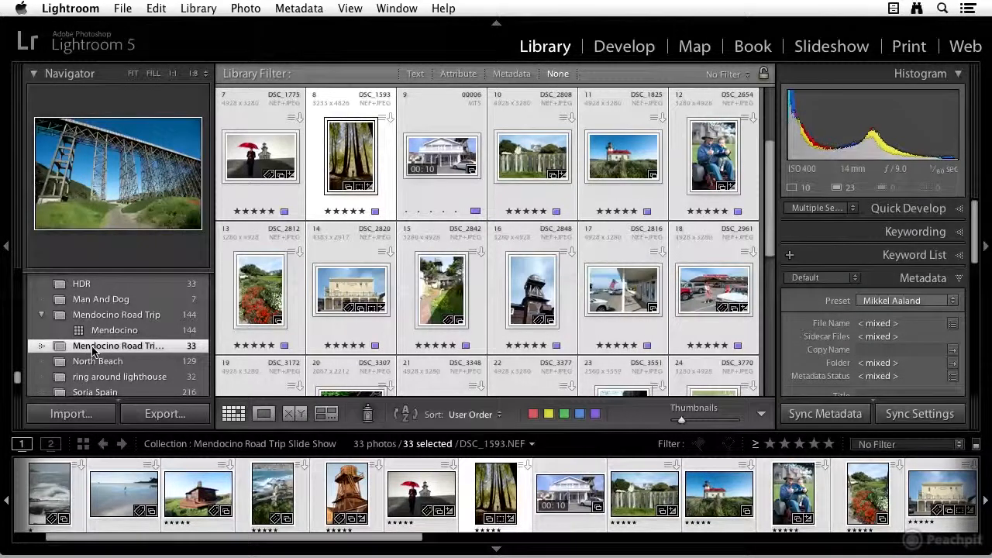
Reorder the first rows of the new collection: place DSC_1116 after video 00006, DSC_1238 before DSC_1188, and DSC_1825 before DSC_2808
click(323, 258)
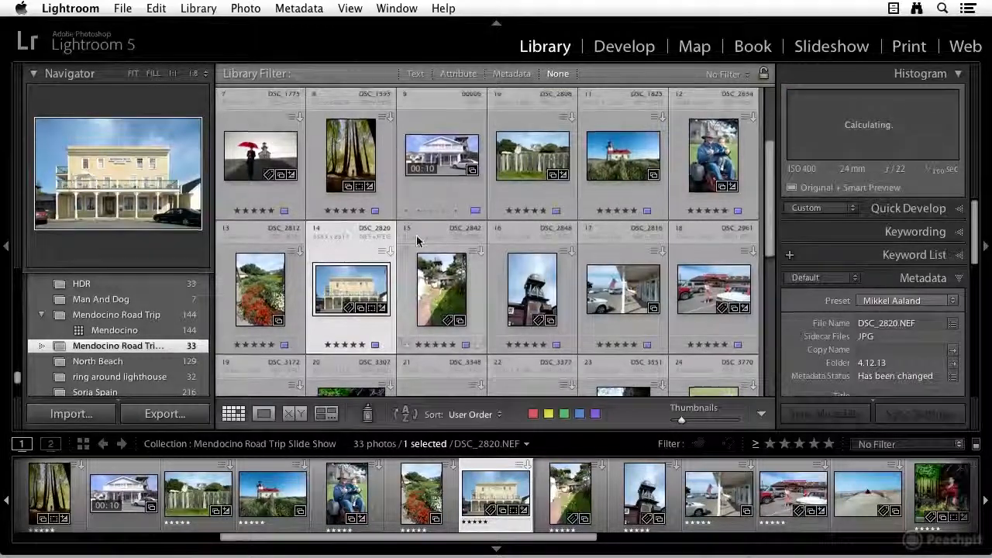
scroll(416, 241, up, 3)
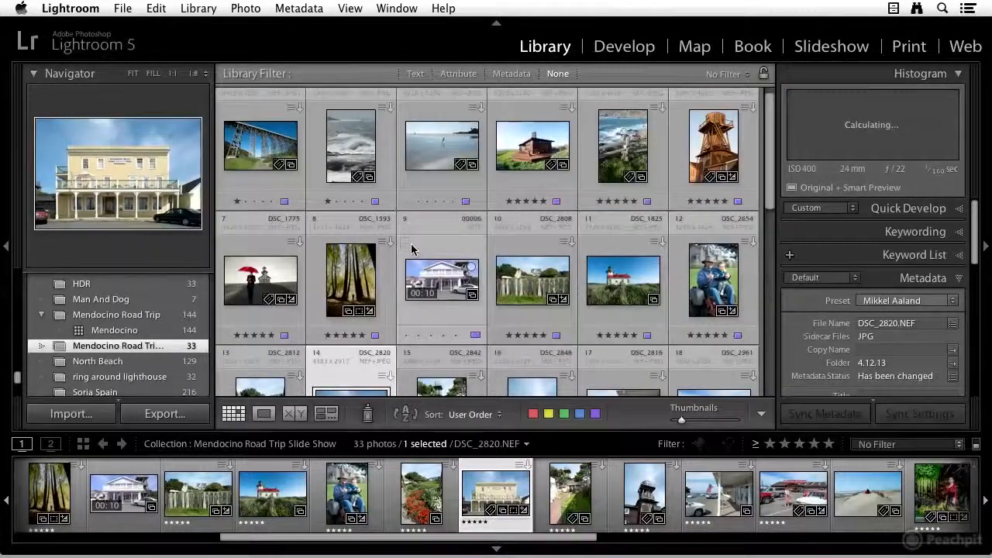
scroll(454, 250, down, 1)
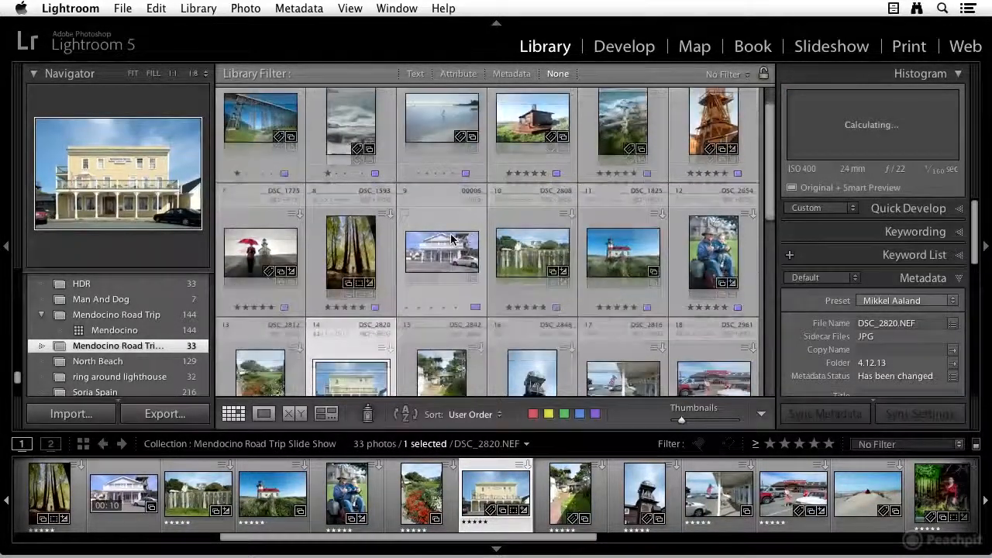
scroll(452, 238, up, 2)
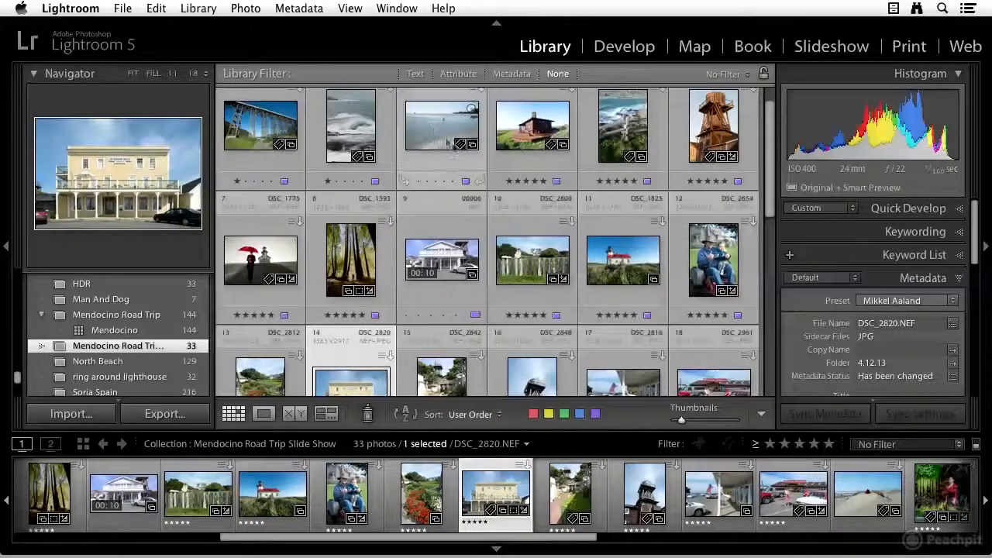
click(457, 155)
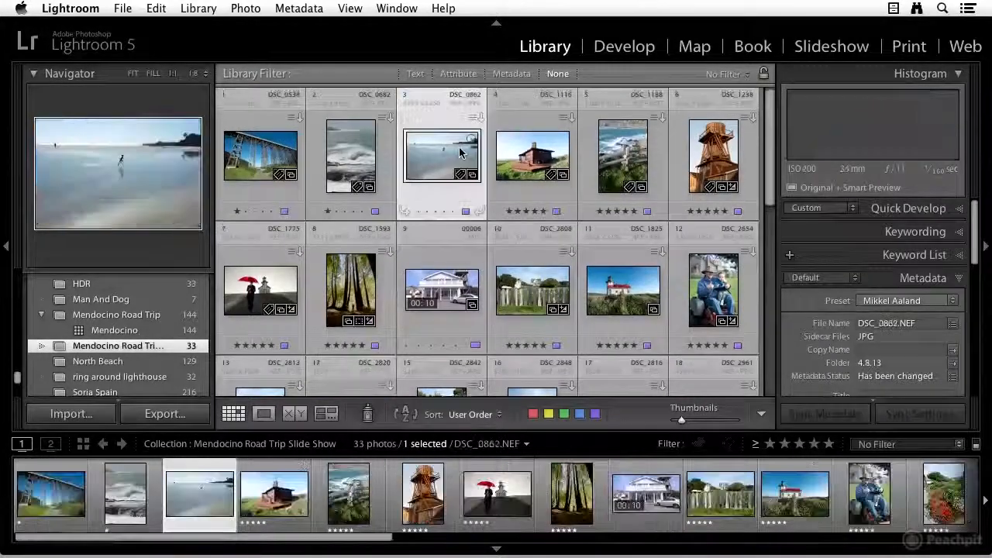
drag(536, 156, 508, 227)
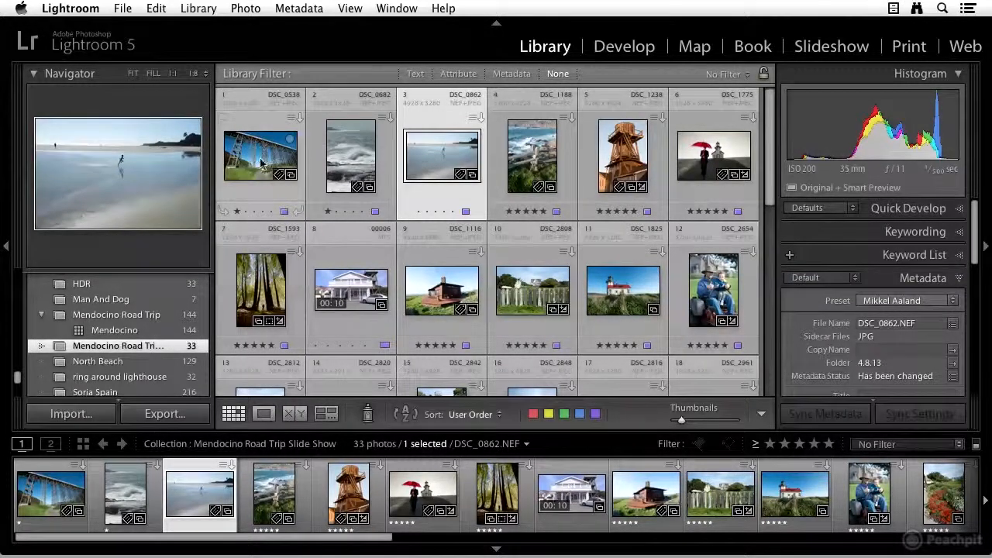
drag(346, 135, 486, 156)
drag(626, 287, 507, 272)
Reorder the last rows of the collection: place DSC_2863 and DSC_3207 before DSC_2811, and DSC_2698 before DSC_2599
scroll(507, 270, down, 2)
scroll(507, 269, down, 6)
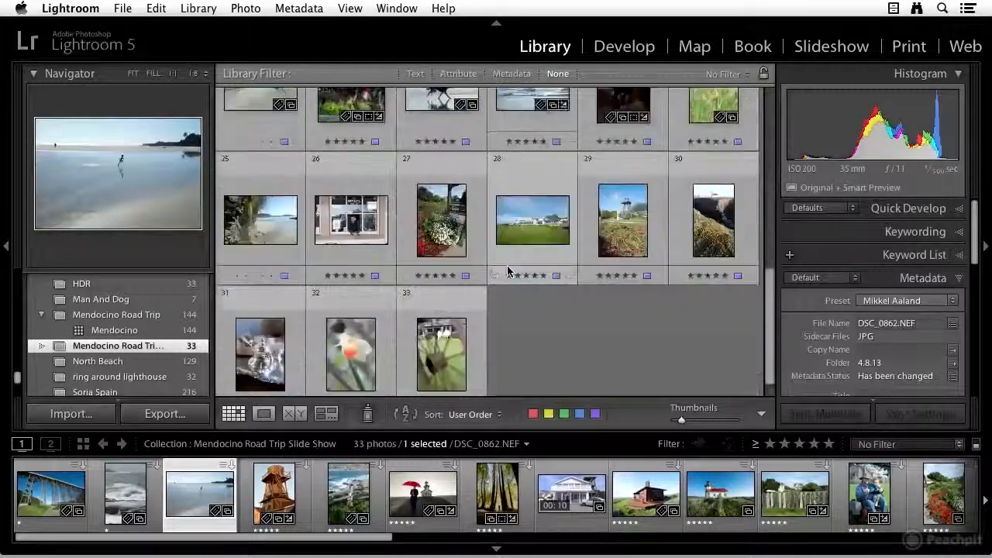
drag(530, 205, 418, 200)
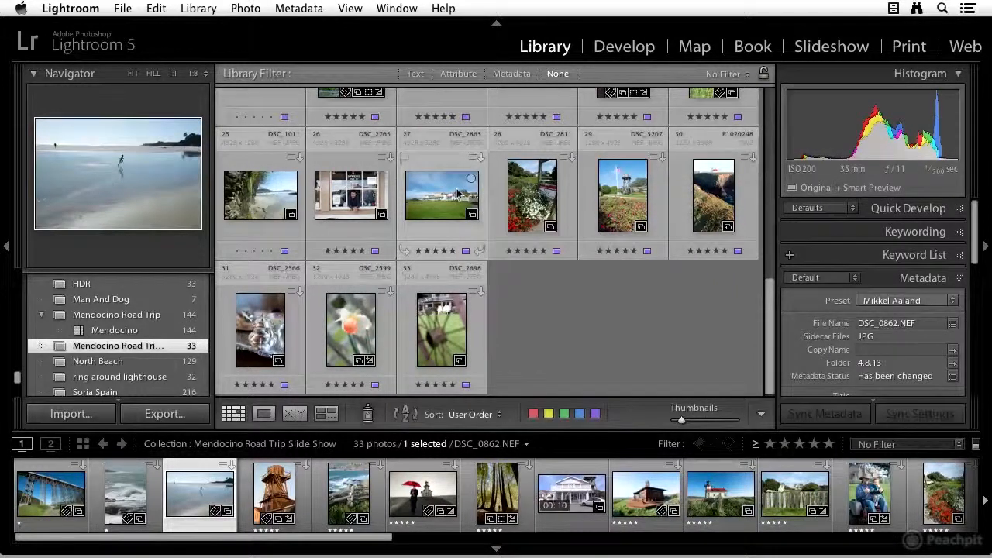
drag(441, 329, 309, 332)
drag(446, 290, 491, 200)
Look through the slide show collection from beginning to end to review the photo order
scroll(542, 217, up, 4)
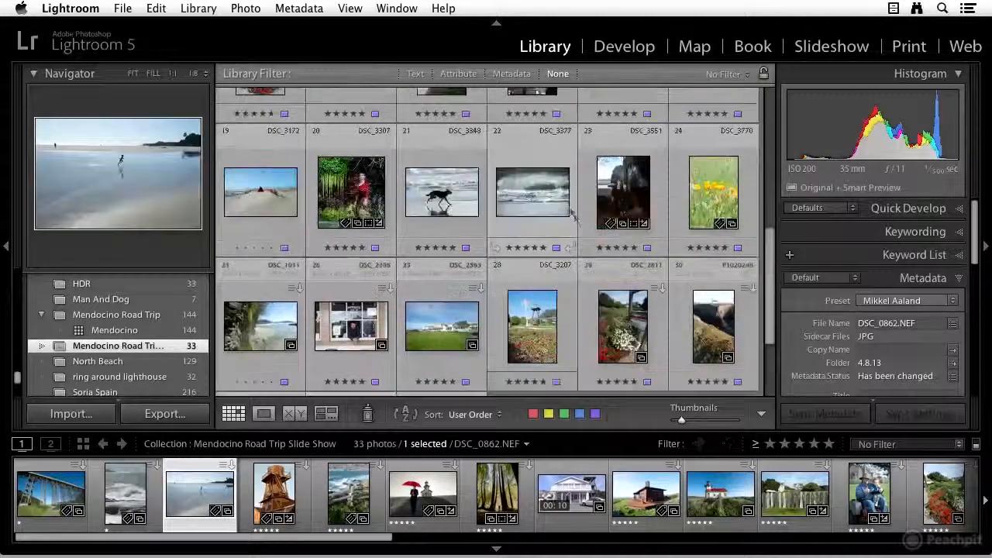
scroll(533, 249, up, 6)
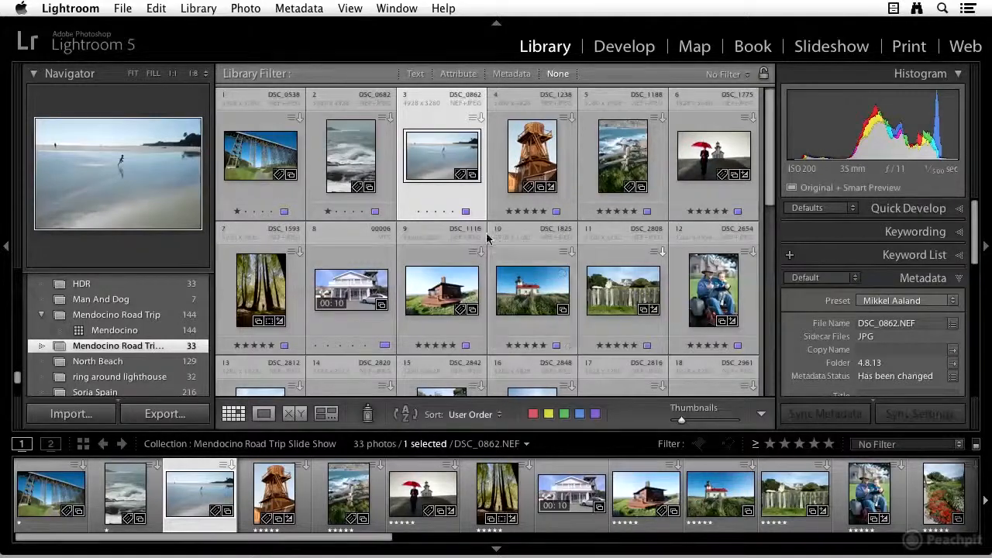
scroll(488, 232, down, 3)
scroll(488, 198, down, 6)
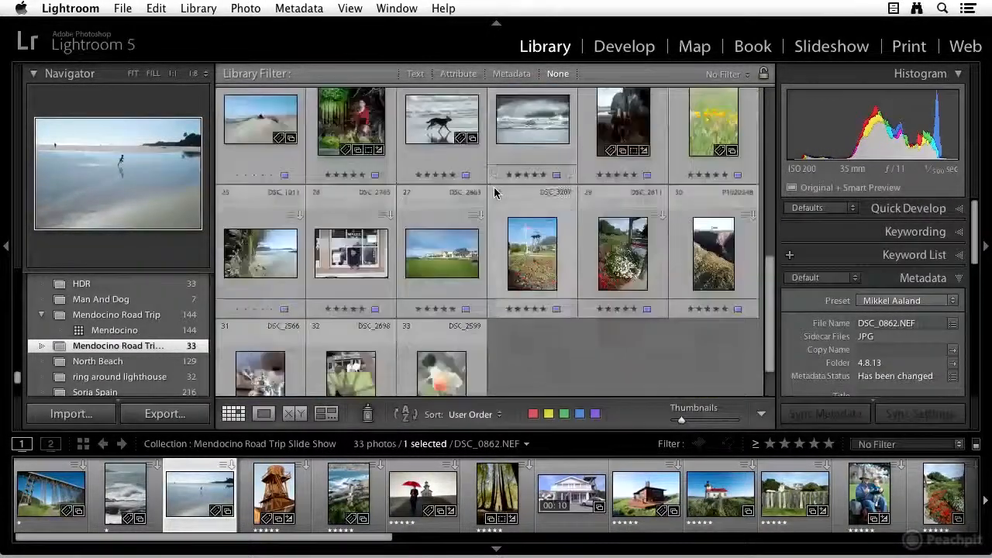
scroll(496, 194, up, 3)
scroll(496, 193, up, 6)
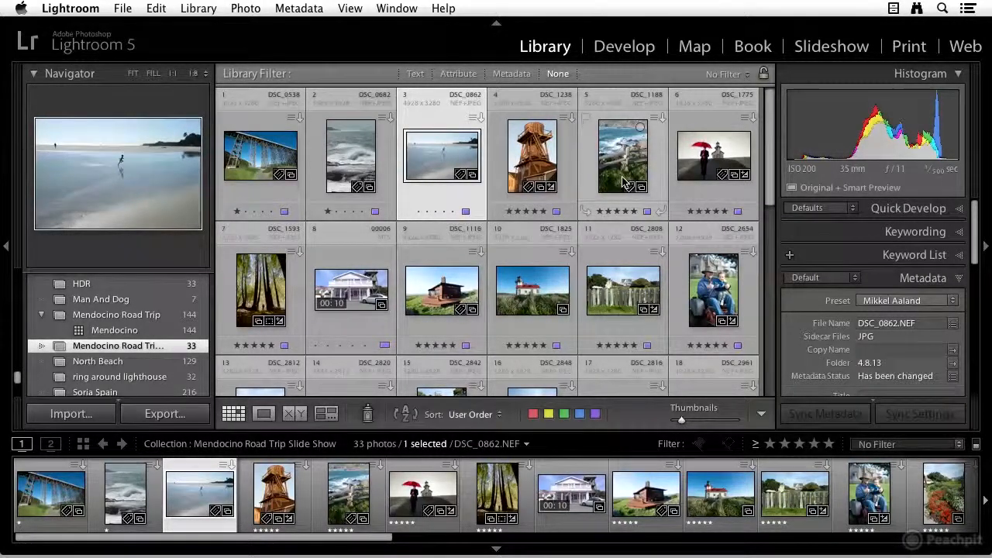
scroll(622, 183, down, 10)
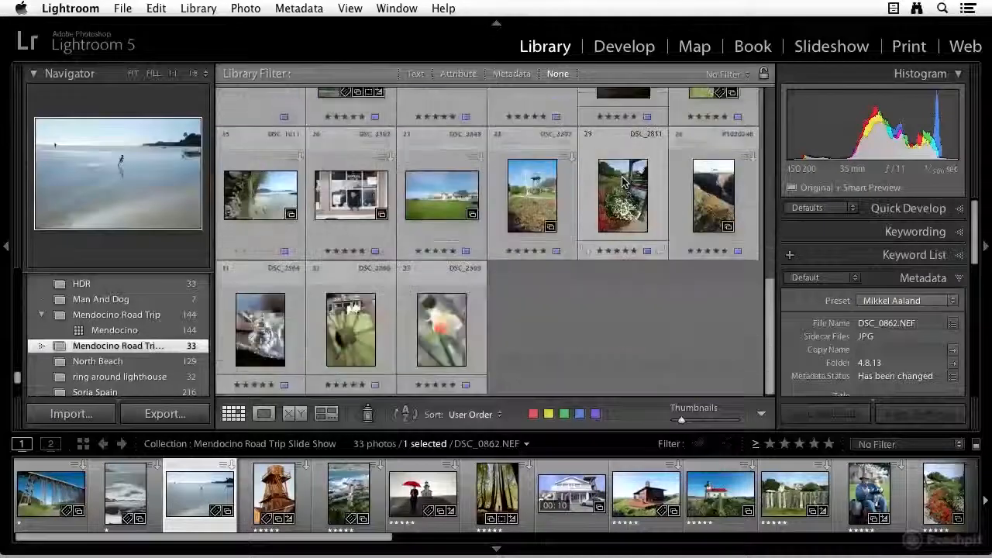
scroll(622, 182, up, 5)
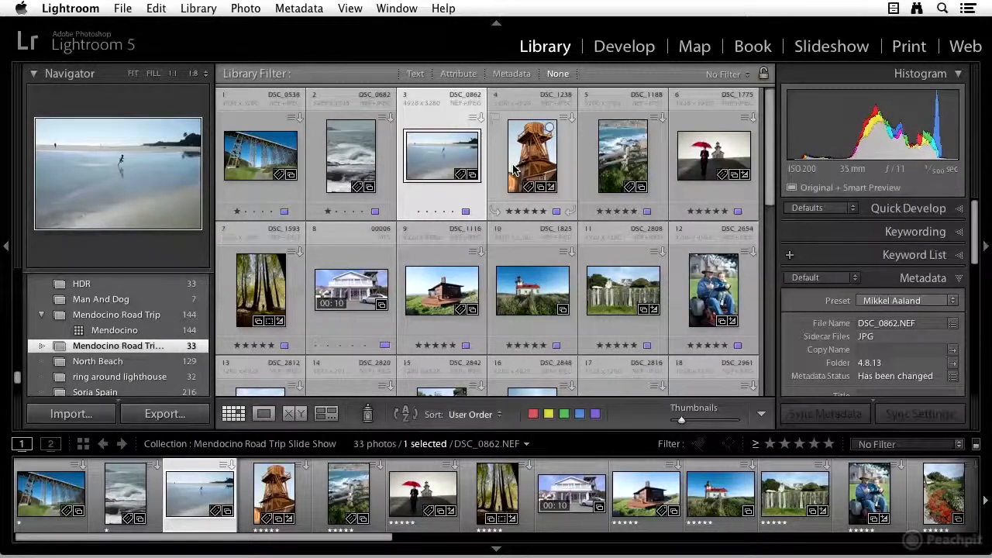
Open the video clip 00006.MTS from the slide show collection in the large single view
scroll(511, 171, down, 1)
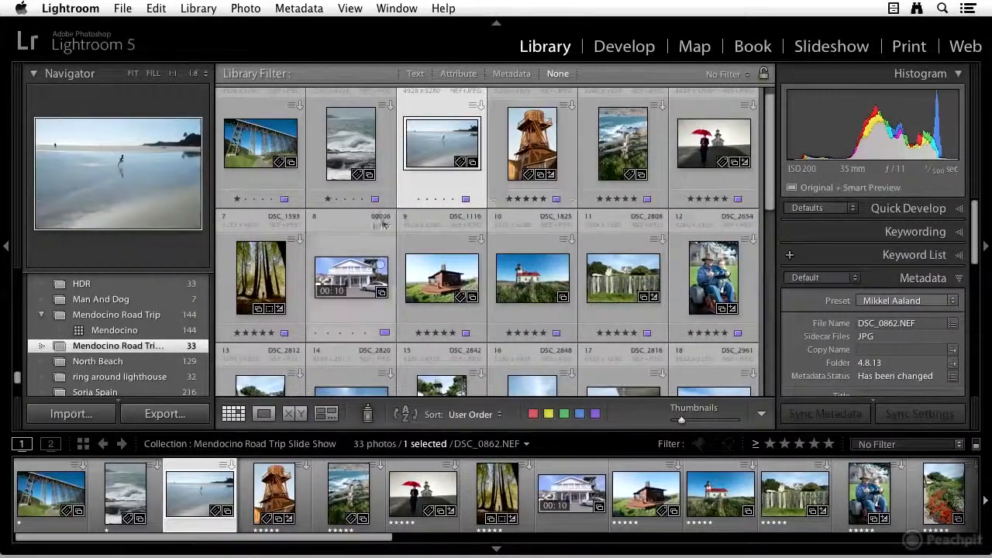
click(352, 283)
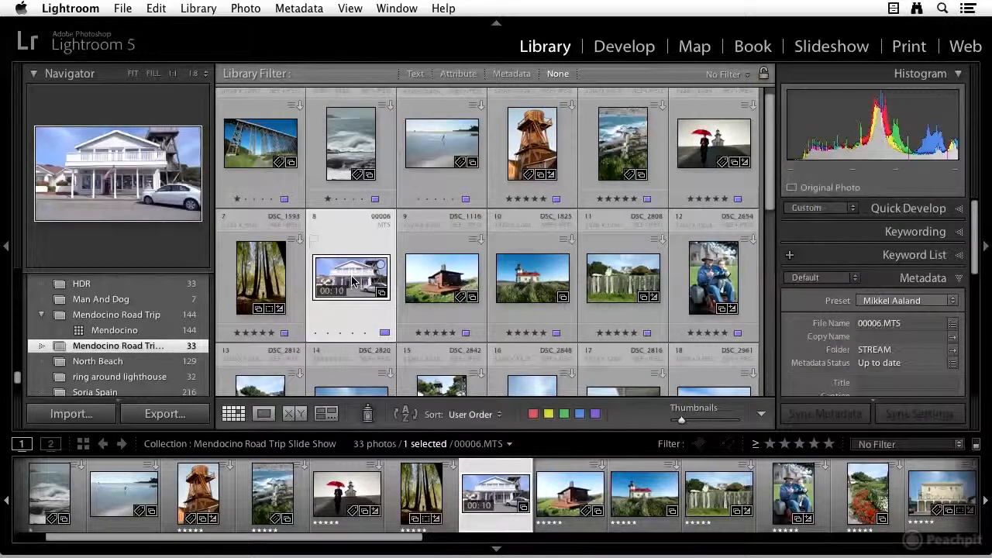
double_click(353, 283)
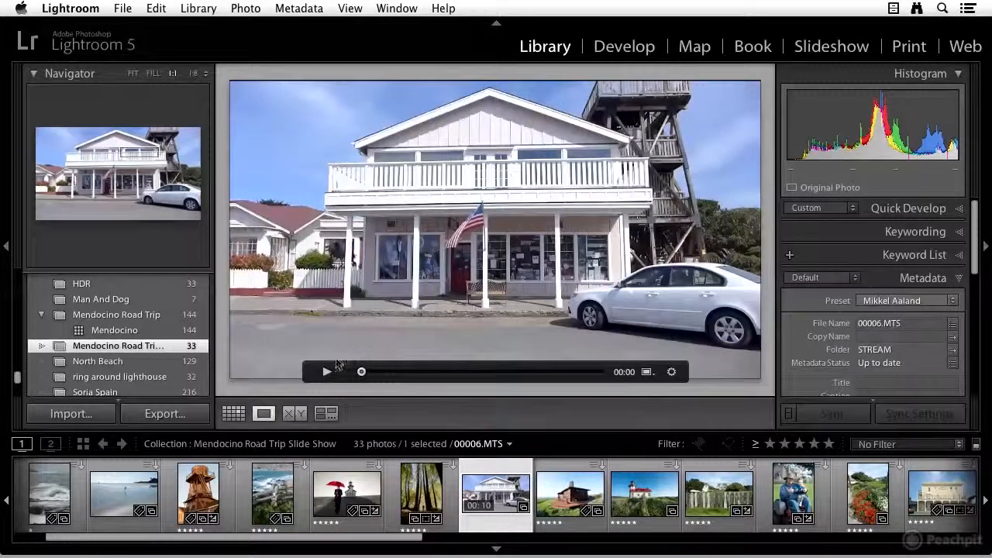
Scrub the video clip to 00:08 and show its trim controls, closing the clip for the grid with DSC_1116 selected
drag(361, 371, 551, 375)
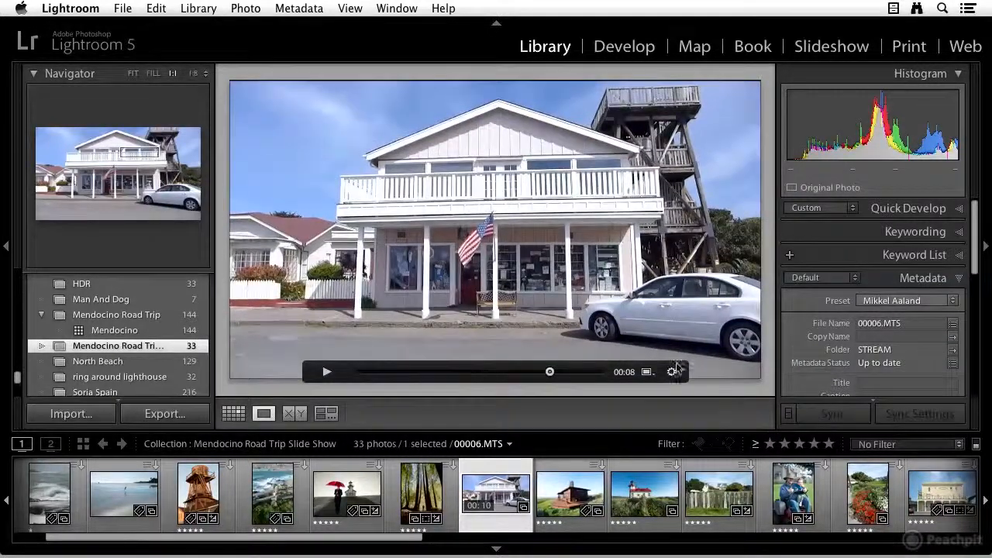
click(672, 375)
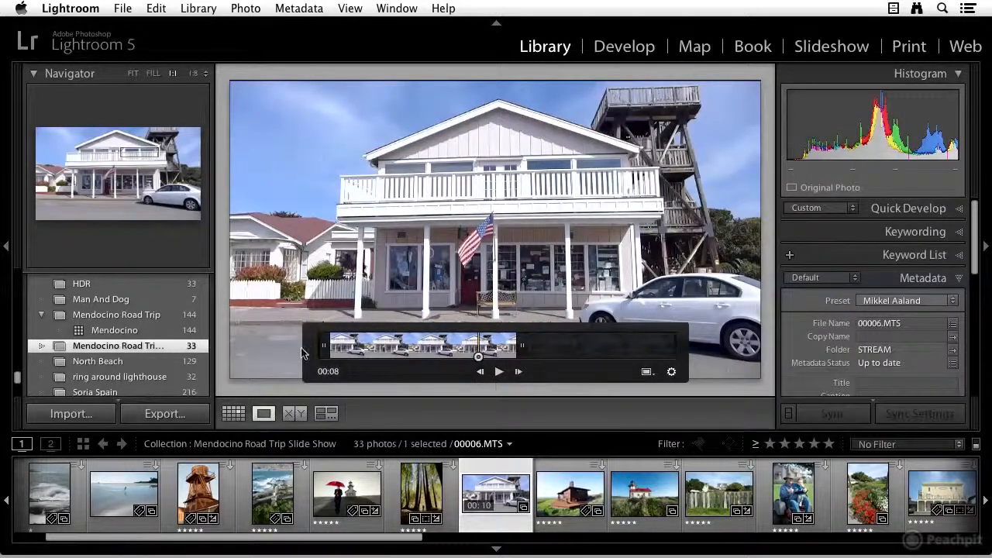
click(567, 500)
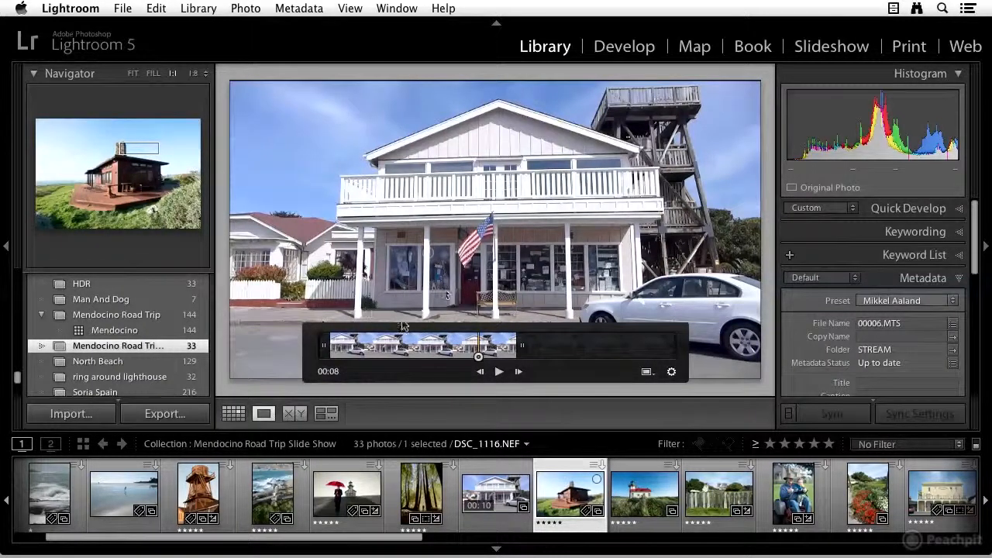
key(g)
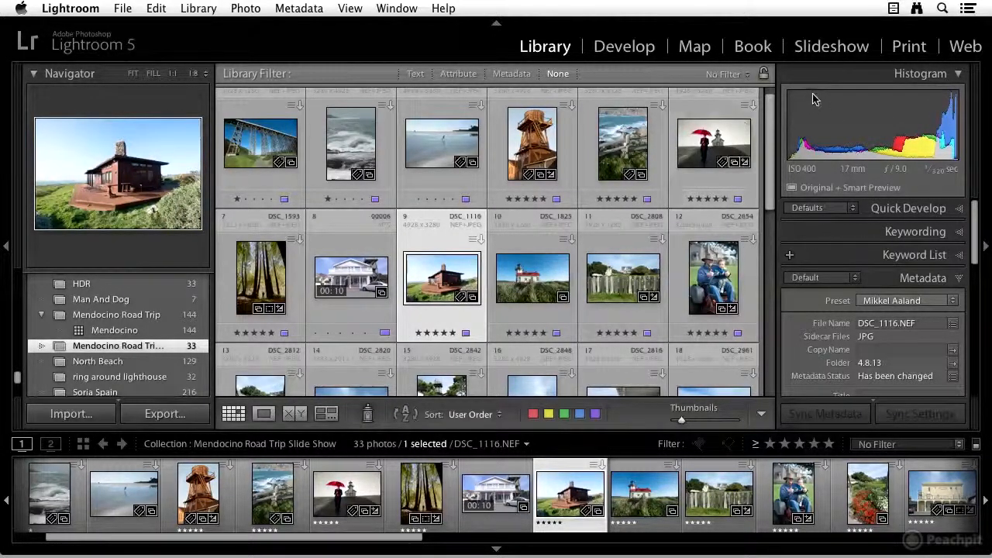
Open the collection in the Slideshow module with the first photo, DSC_0538, displayed, and show the slide show templates instead of the collections
click(830, 50)
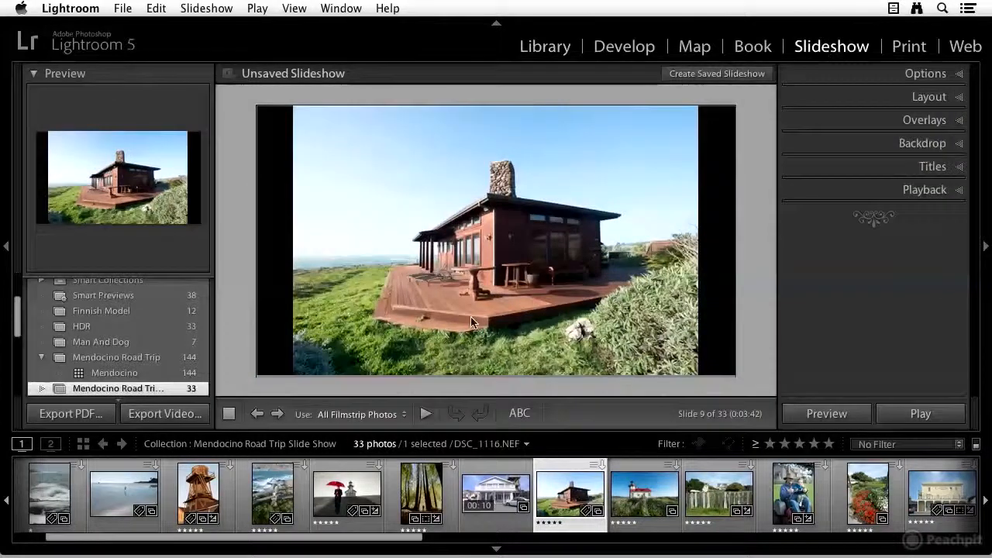
scroll(273, 458, left, 3)
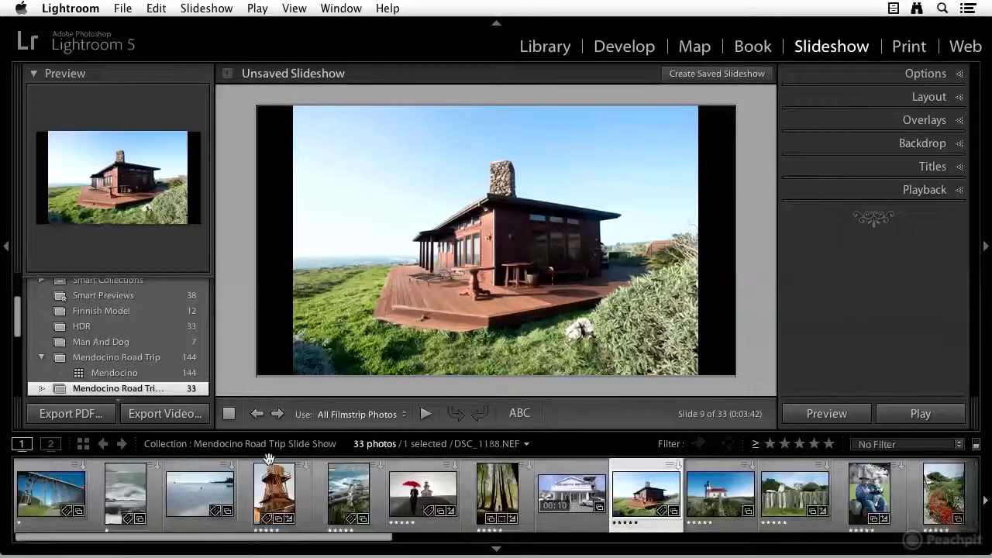
click(50, 488)
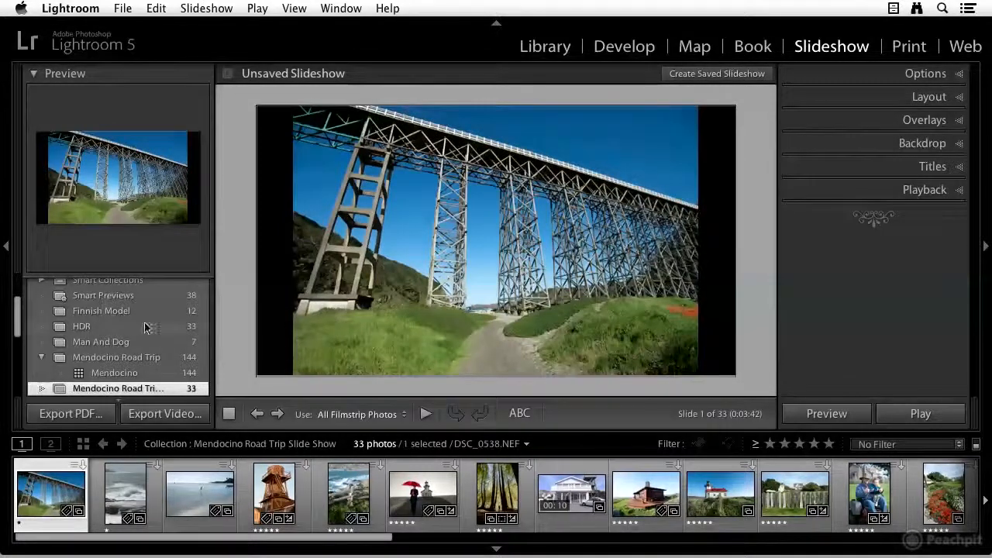
scroll(143, 330, up, 5)
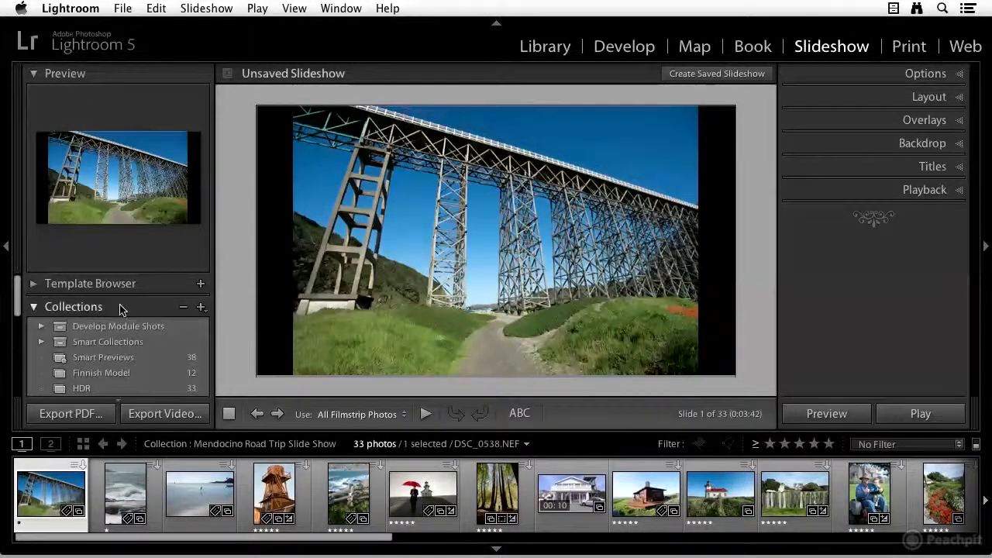
click(33, 308)
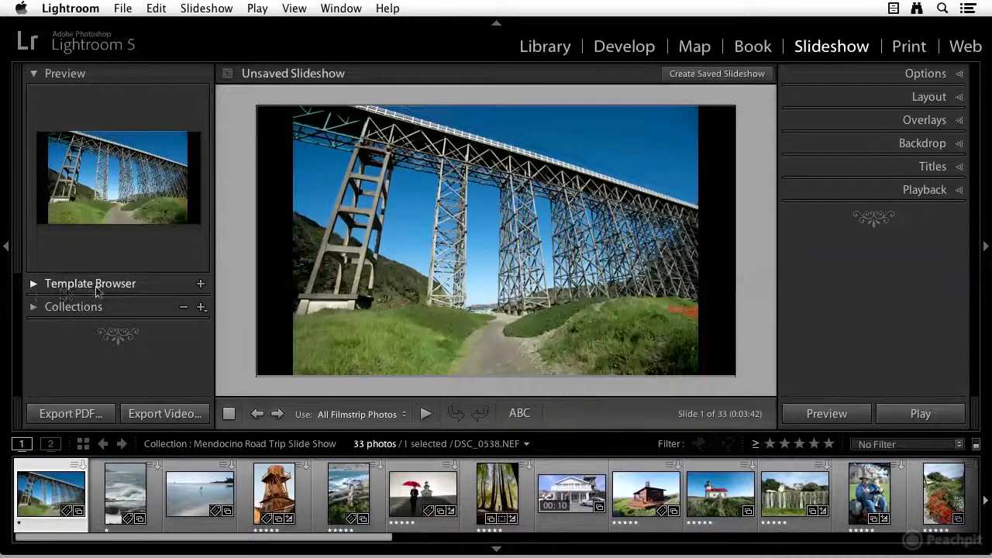
click(33, 285)
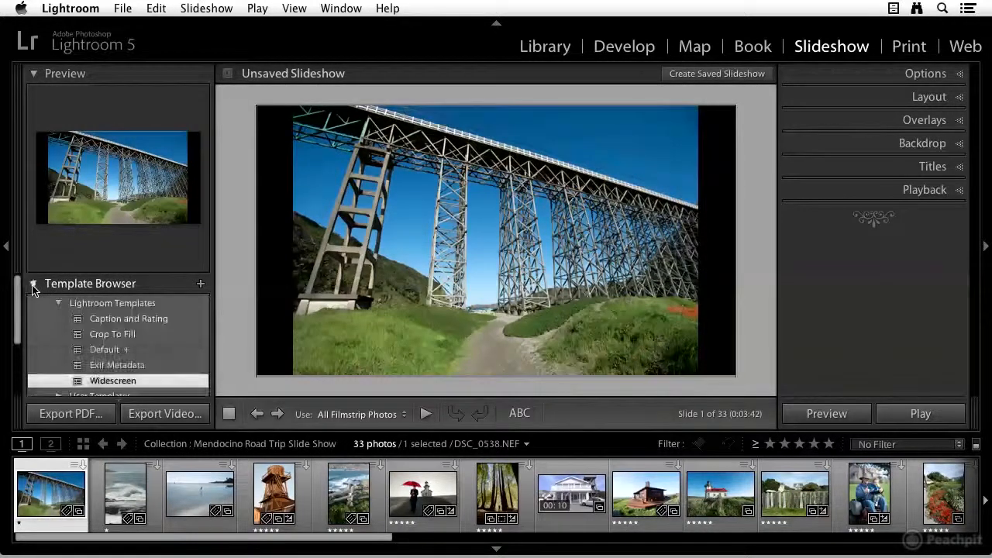
Try the Caption and Rating and Crop To Fill templates on the bridge photo, and Exif Metadata and Widescreen on DSC_1593
click(133, 320)
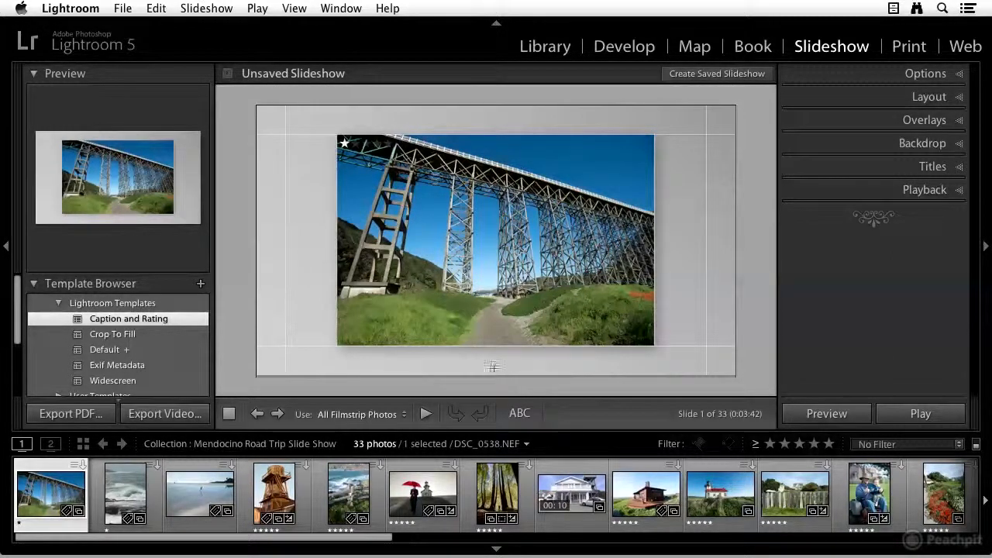
click(140, 342)
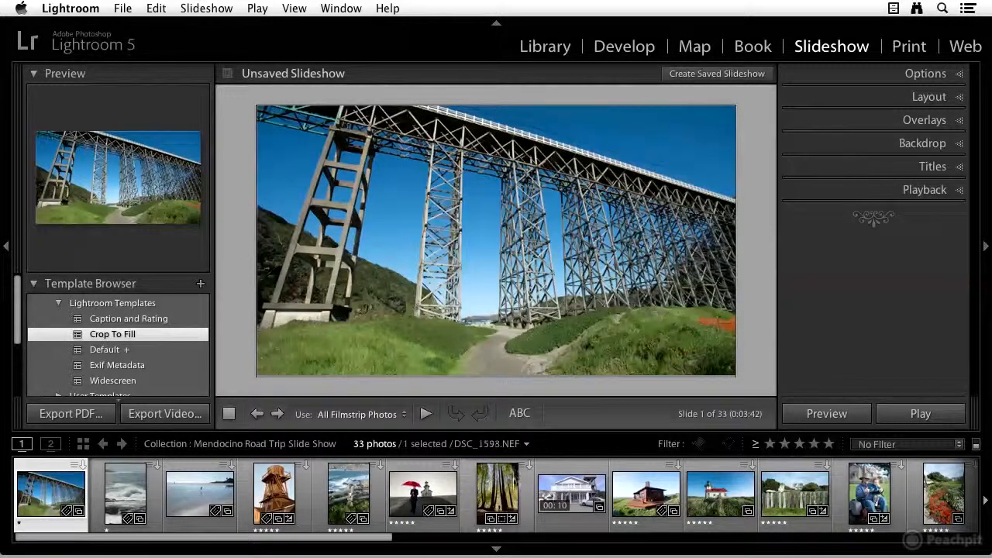
click(502, 487)
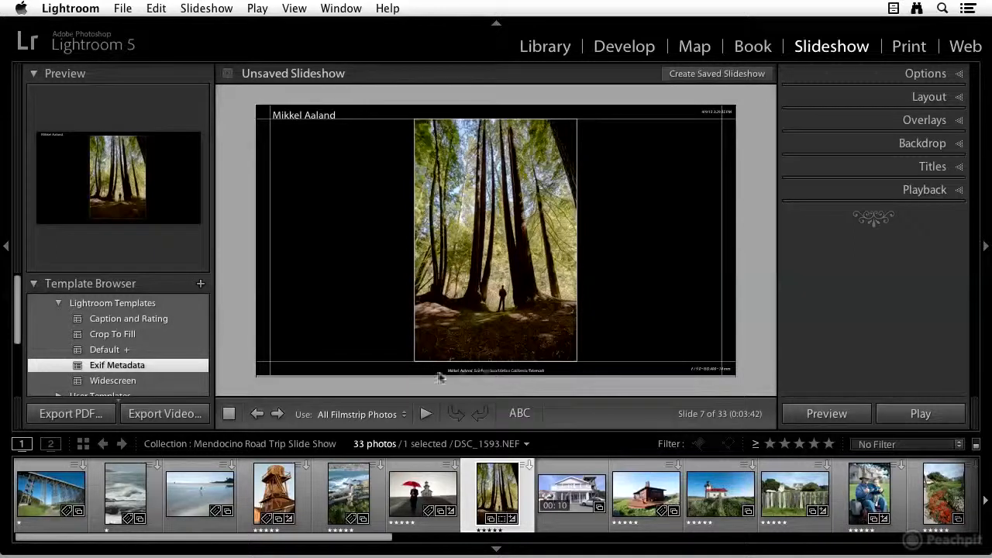
scroll(157, 370, down, 1)
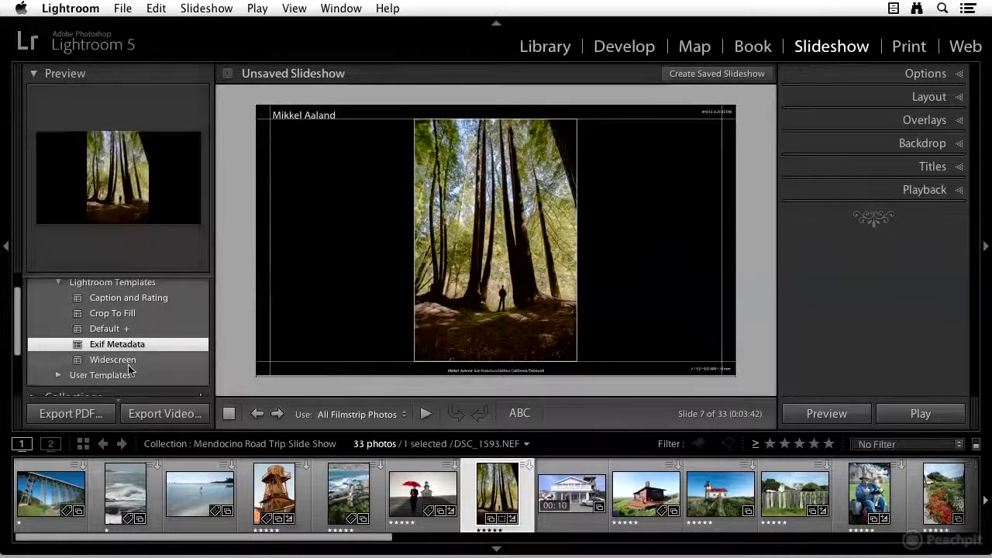
click(137, 364)
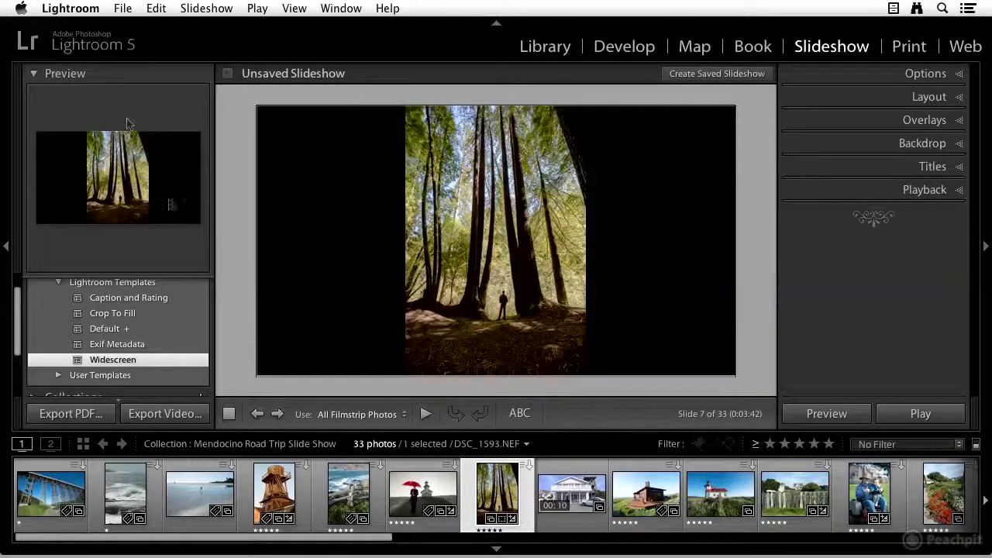
Display the red umbrella photo DSC_1775 and apply the Caption and Rating template to the slide show
click(434, 492)
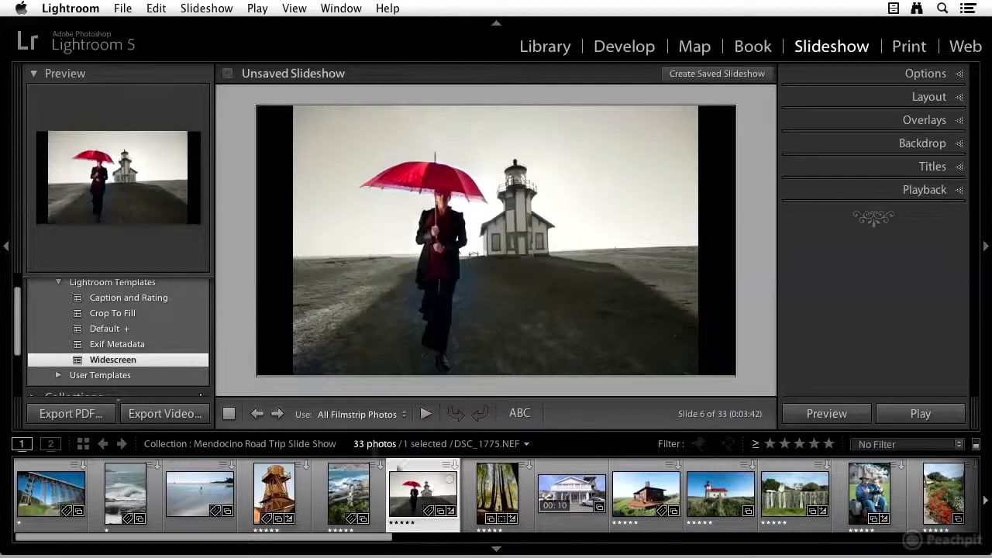
scroll(154, 316, up, 1)
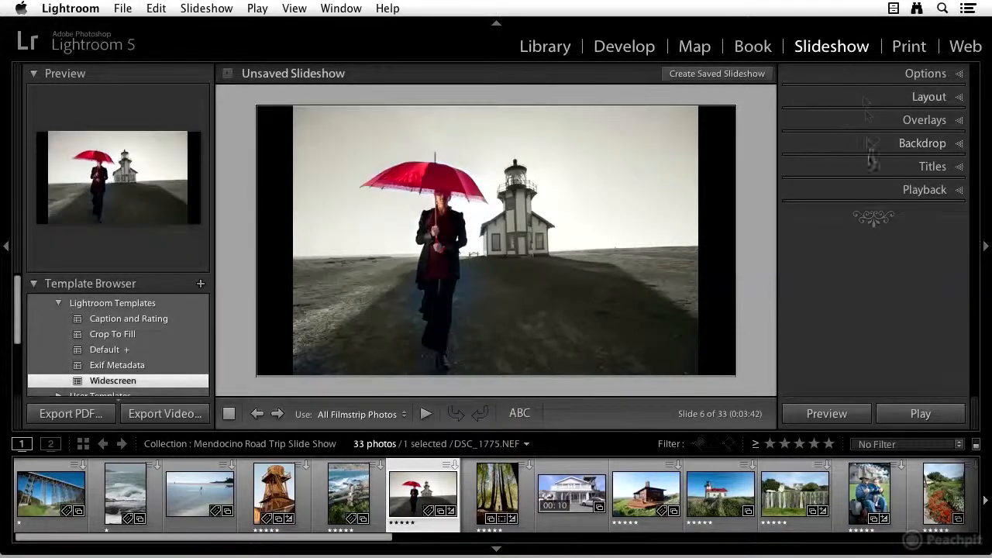
click(131, 320)
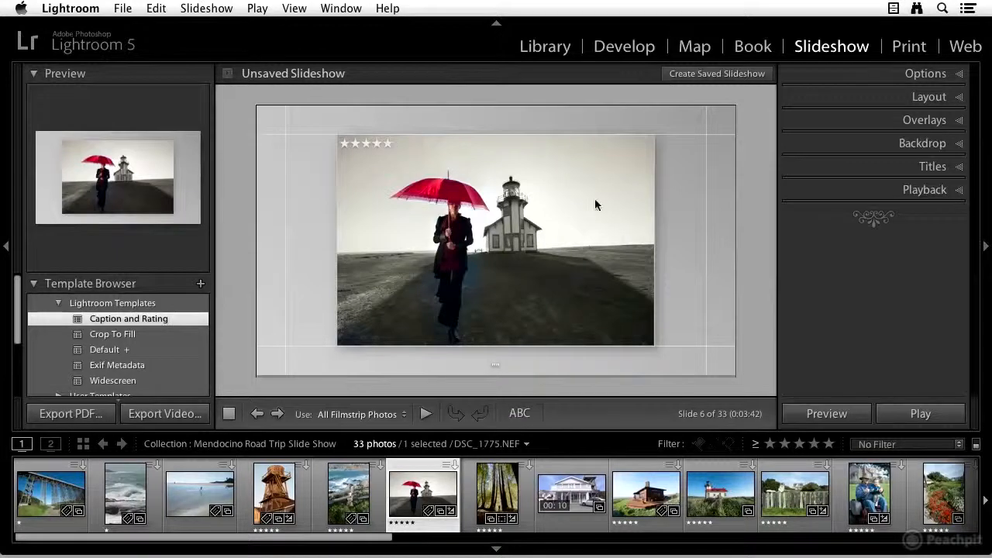
Compare the slide with Zoom to Fill Frame on and off, and with Cast Shadow off and on
click(959, 75)
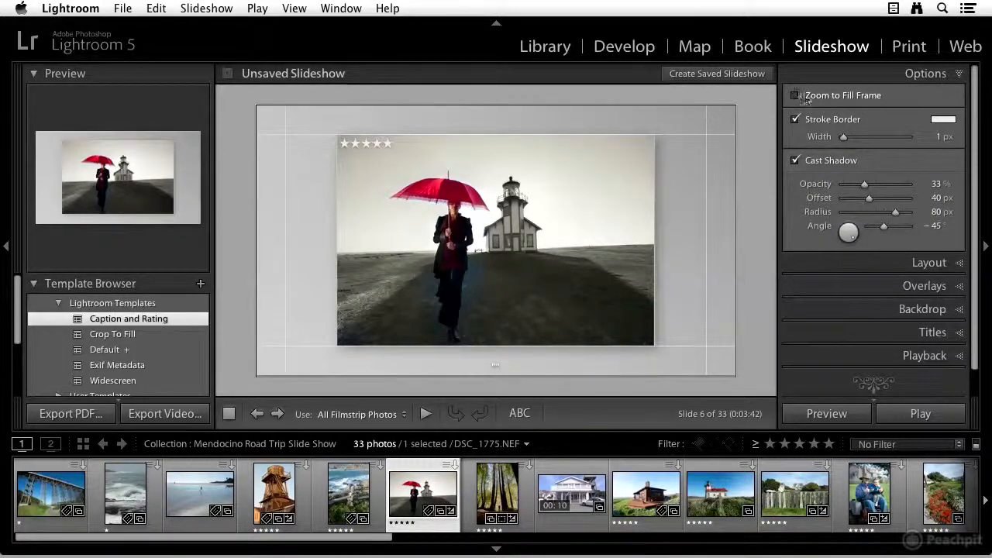
click(795, 95)
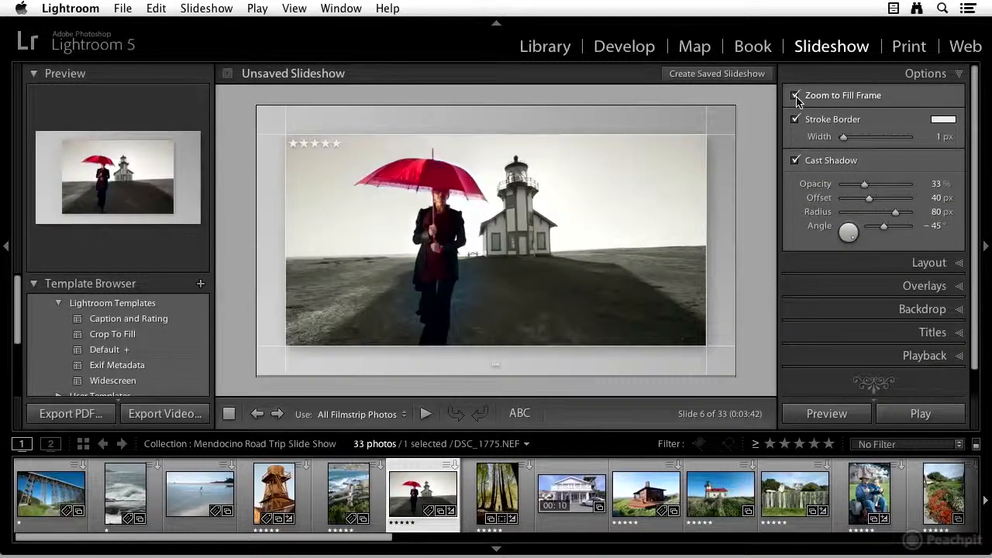
click(795, 95)
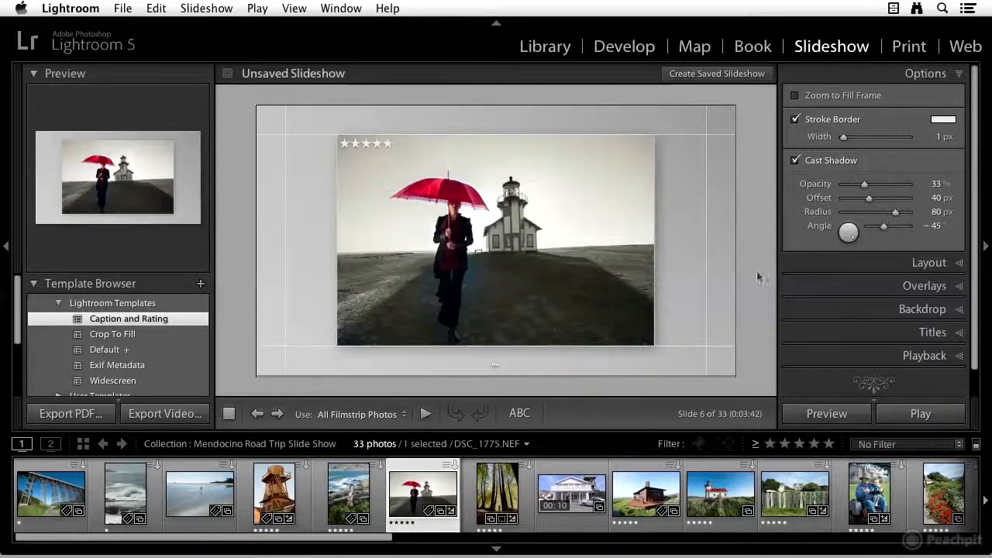
click(795, 160)
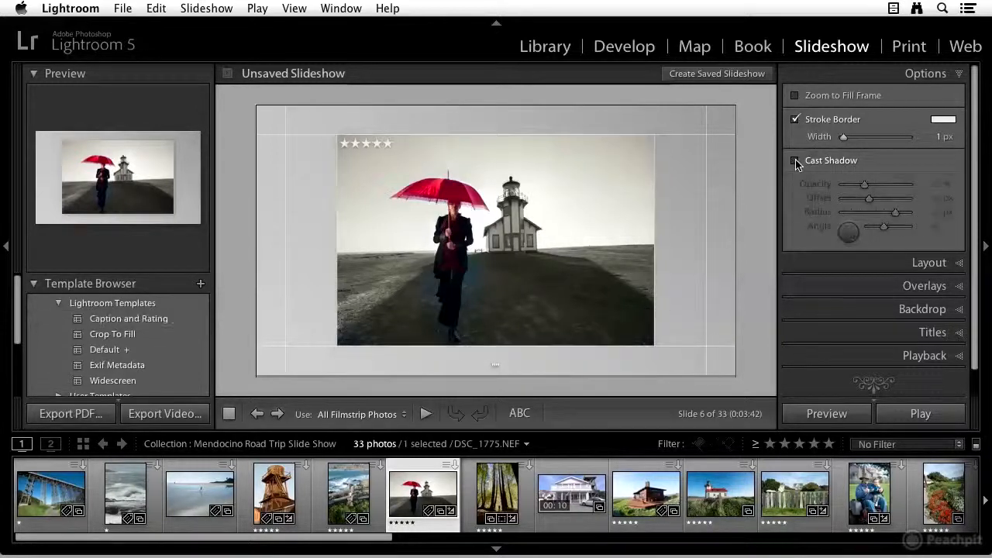
click(795, 161)
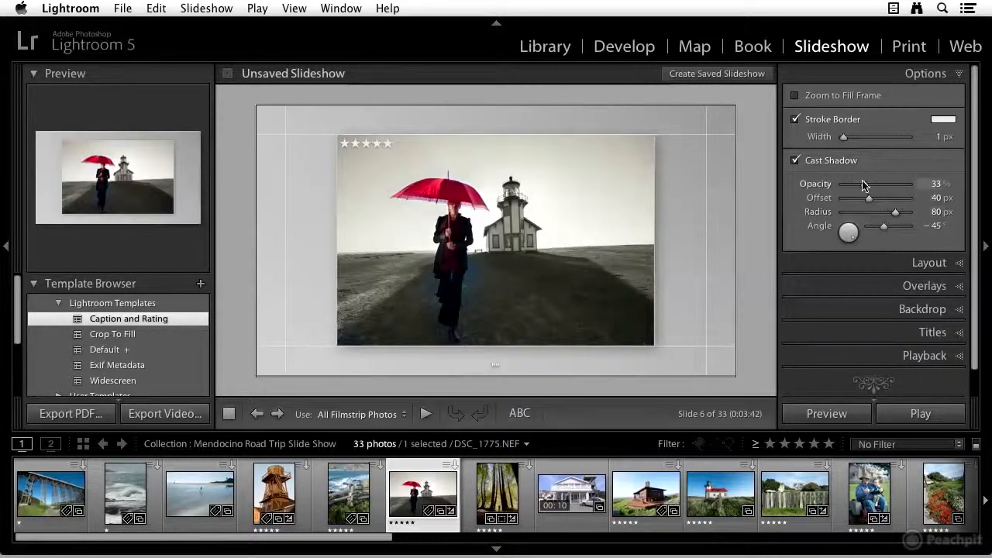
scroll(863, 181, down, 1)
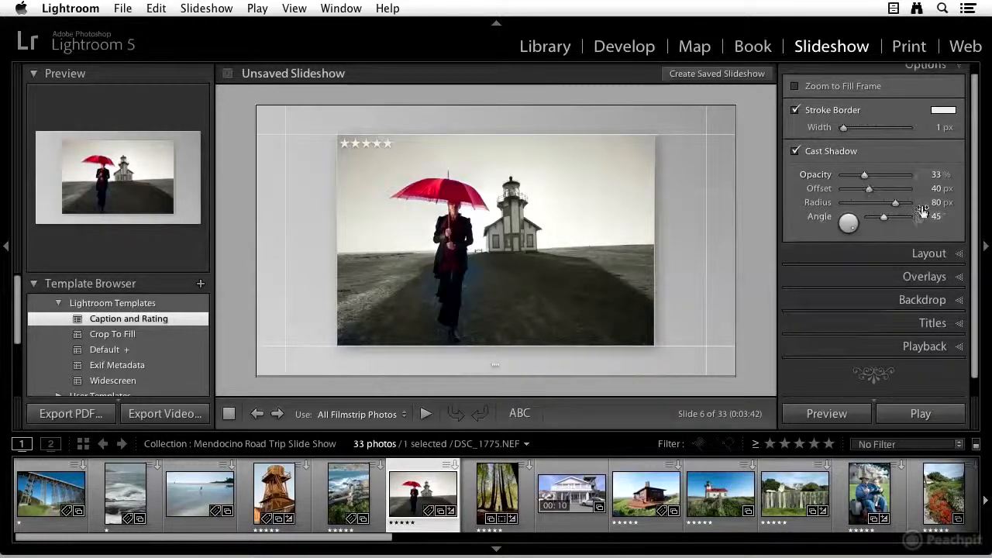
Open the slide layout settings, hide and show the guides again, and check the left margin control
click(960, 259)
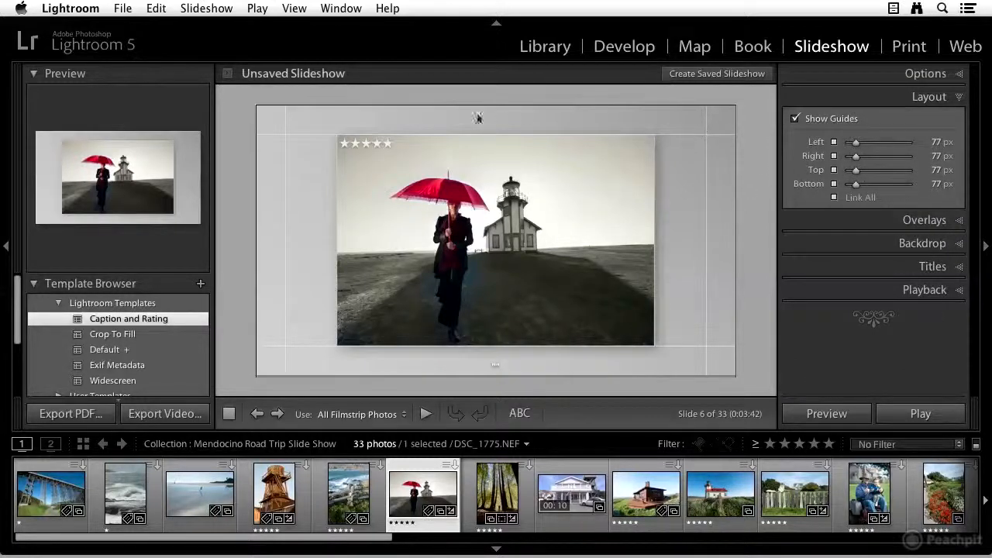
click(796, 120)
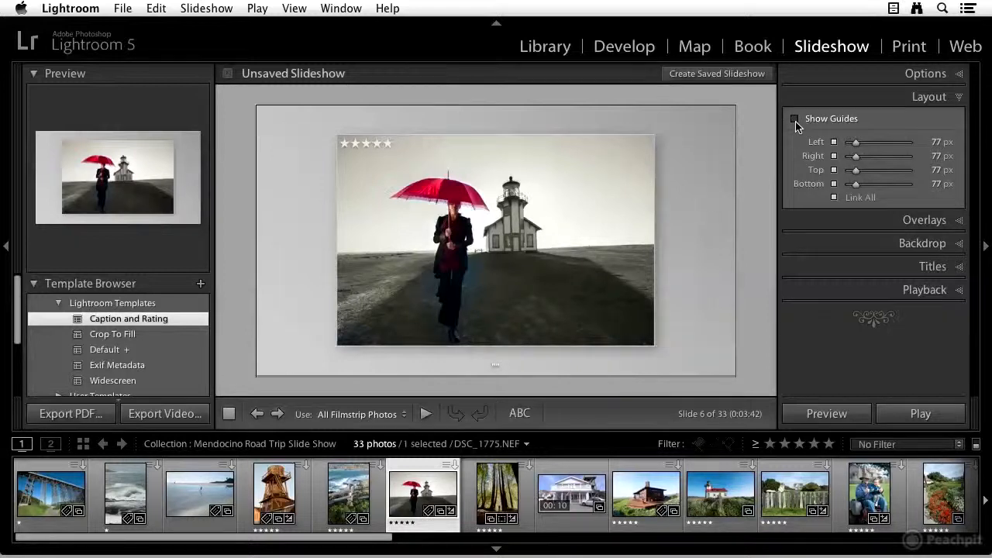
click(794, 120)
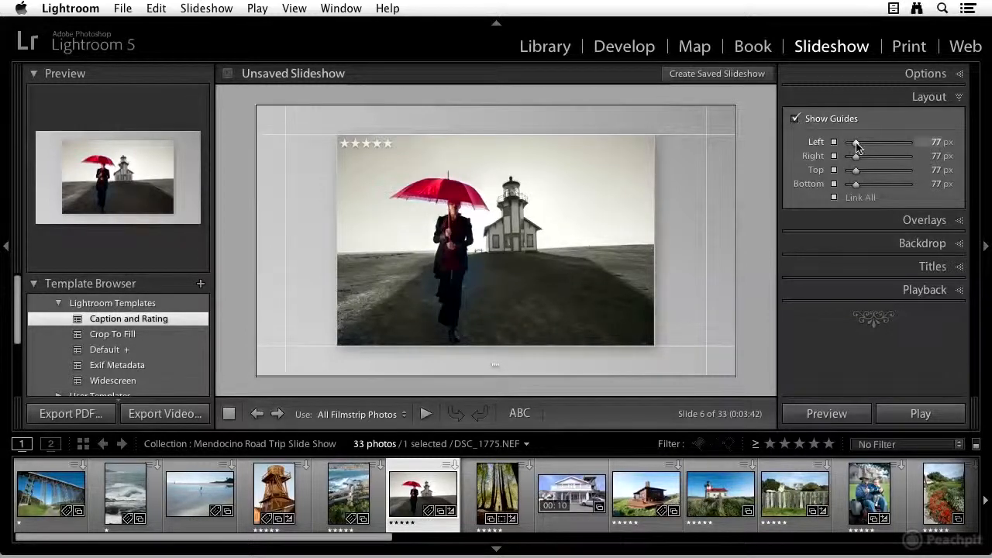
mouse_move(856, 144)
mouse_down()
mouse_move(870, 143)
mouse_move(850, 145)
mouse_move(857, 151)
mouse_up()
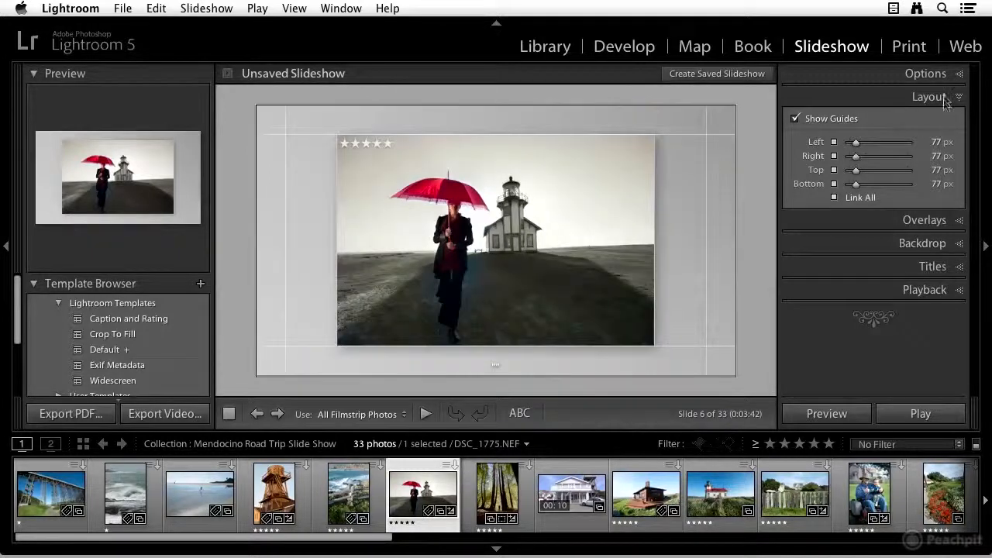
Enable the identity plate overlay on the slides and choose the Mendocino Road Trip plate
click(961, 223)
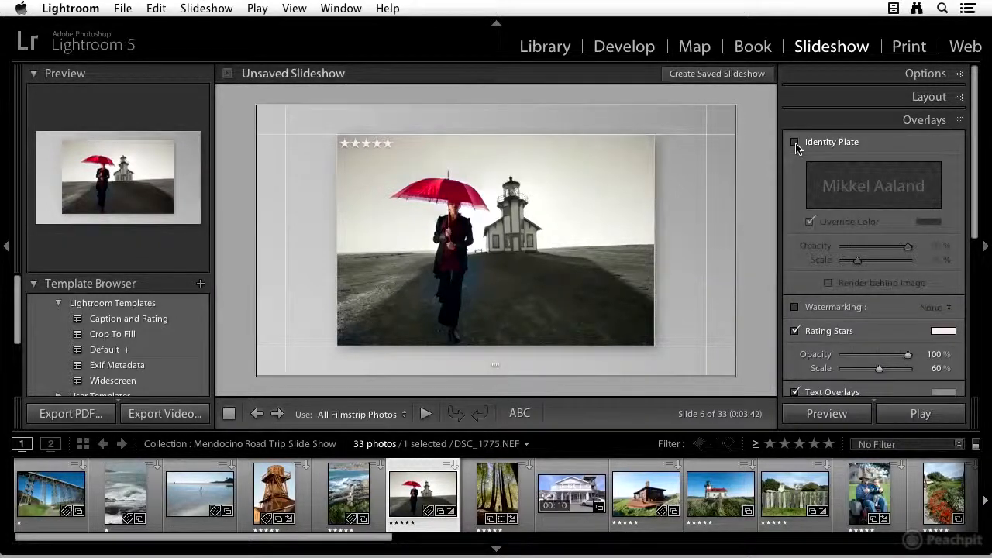
click(794, 143)
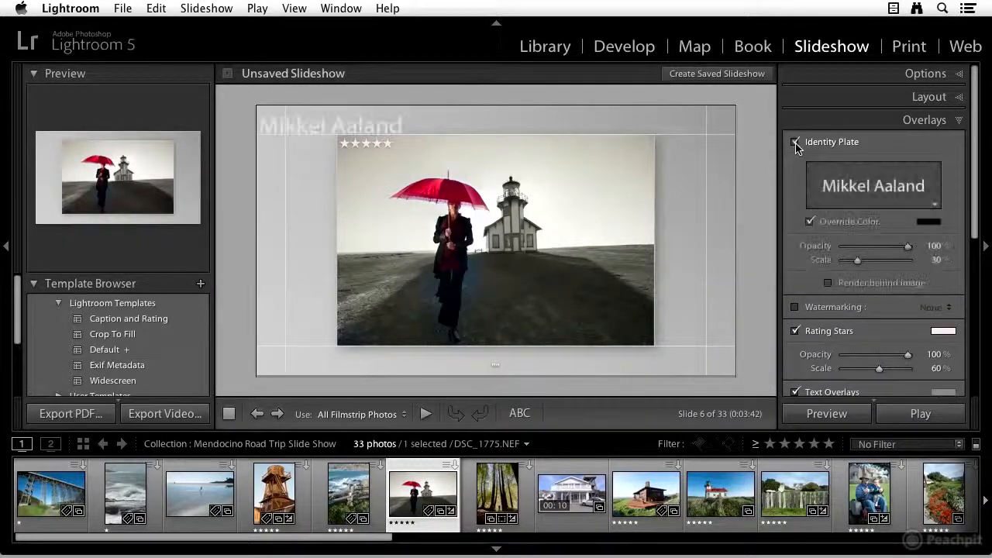
click(936, 208)
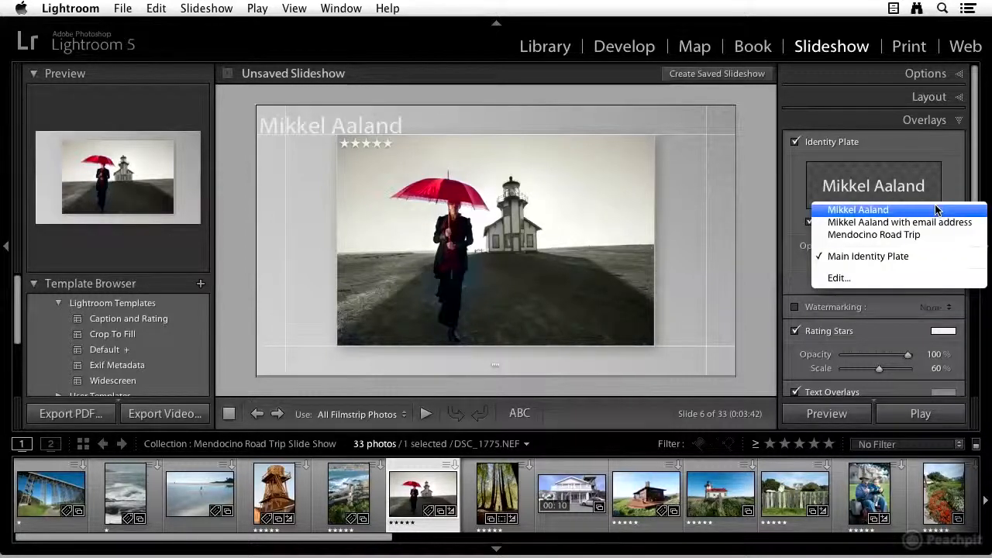
click(910, 236)
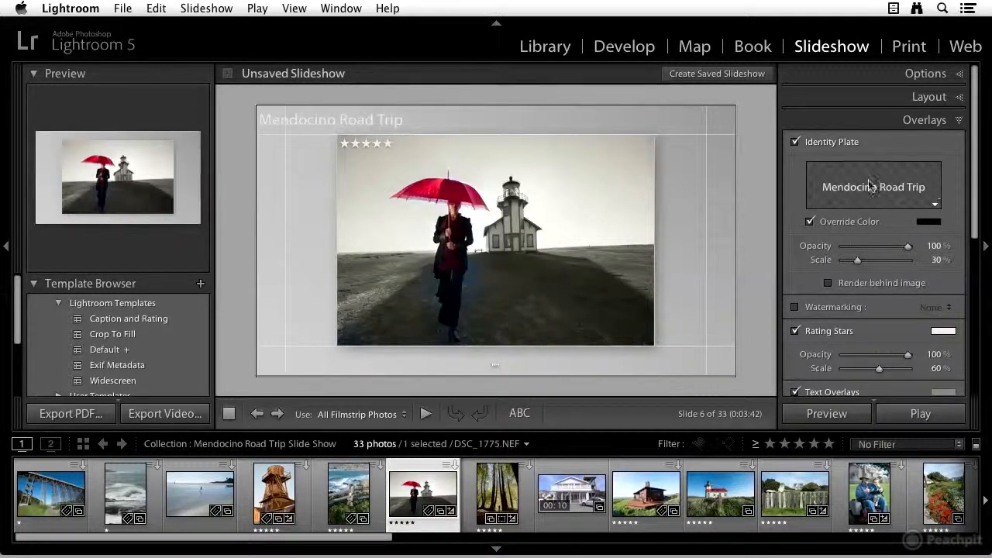
Open the Identity Plate Editor, check its list of saved plates, and cancel without changing the plate
click(934, 202)
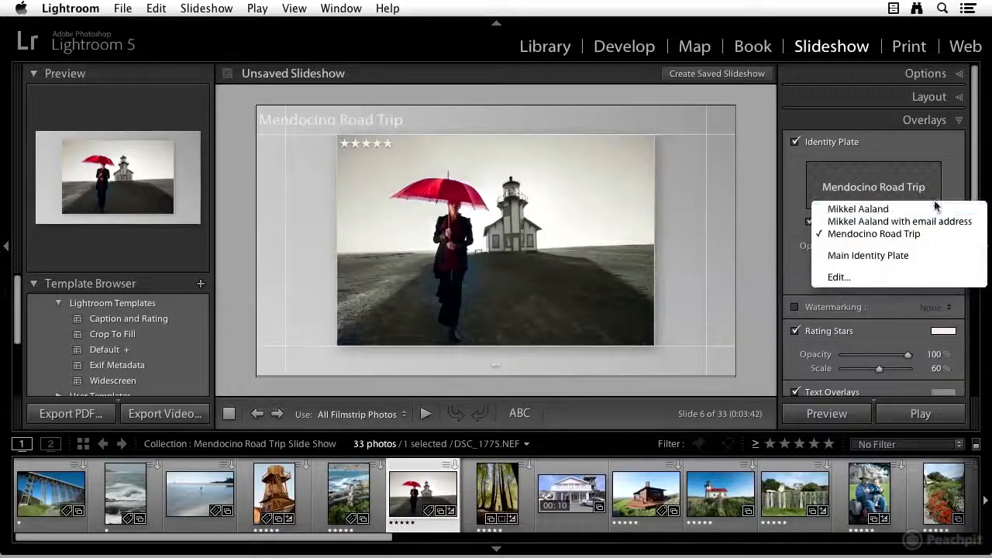
click(886, 279)
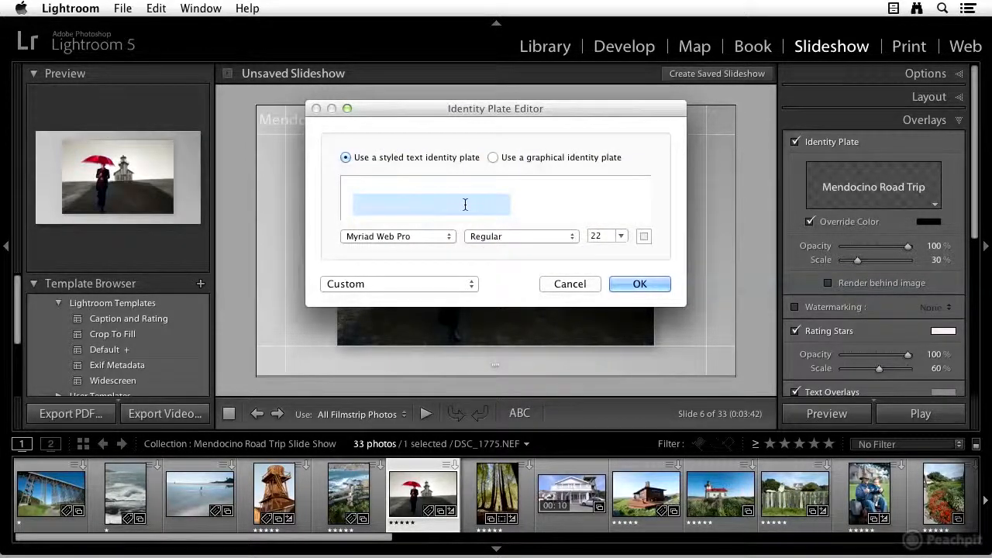
click(444, 285)
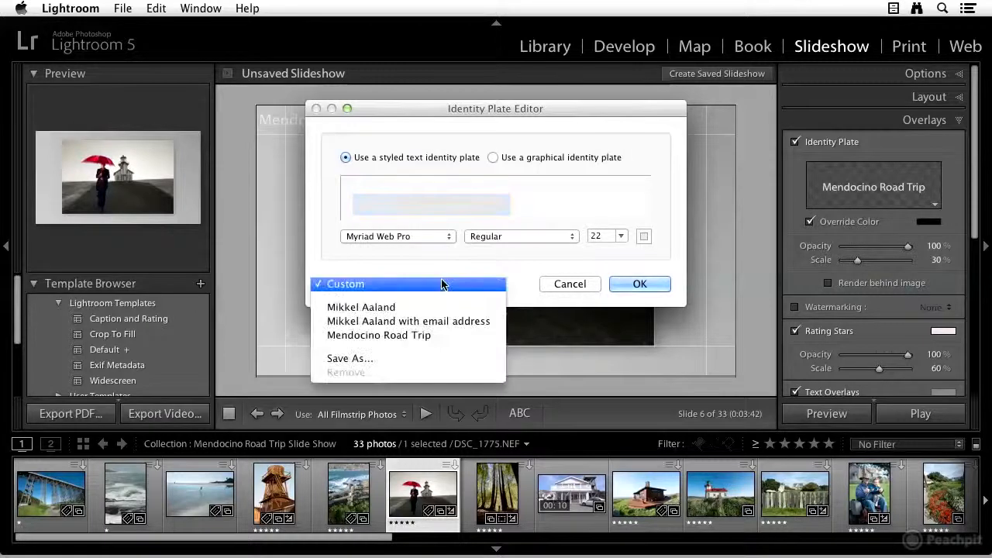
click(441, 285)
click(569, 284)
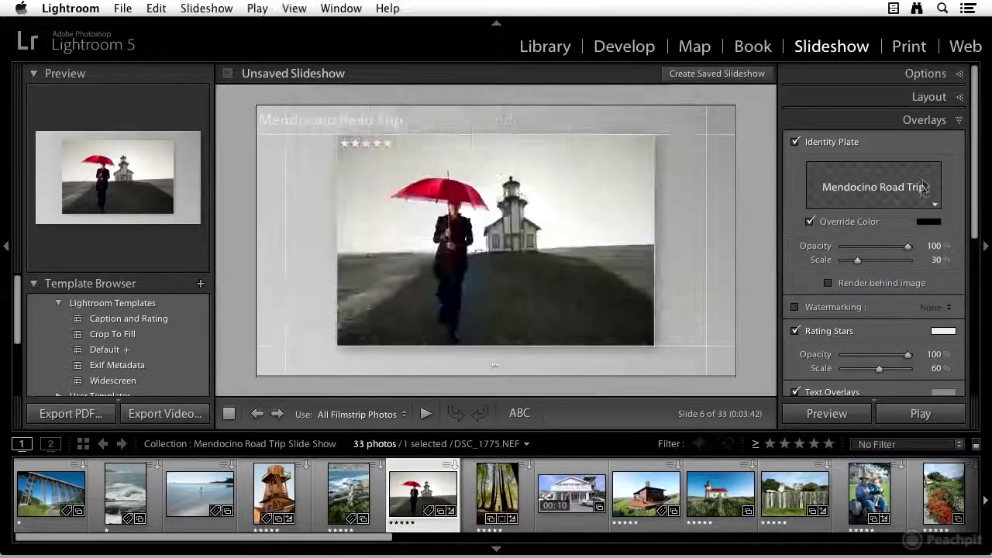
Try the photographer's name plate on the slide and switch back to the Mendocino Road Trip plate
click(934, 205)
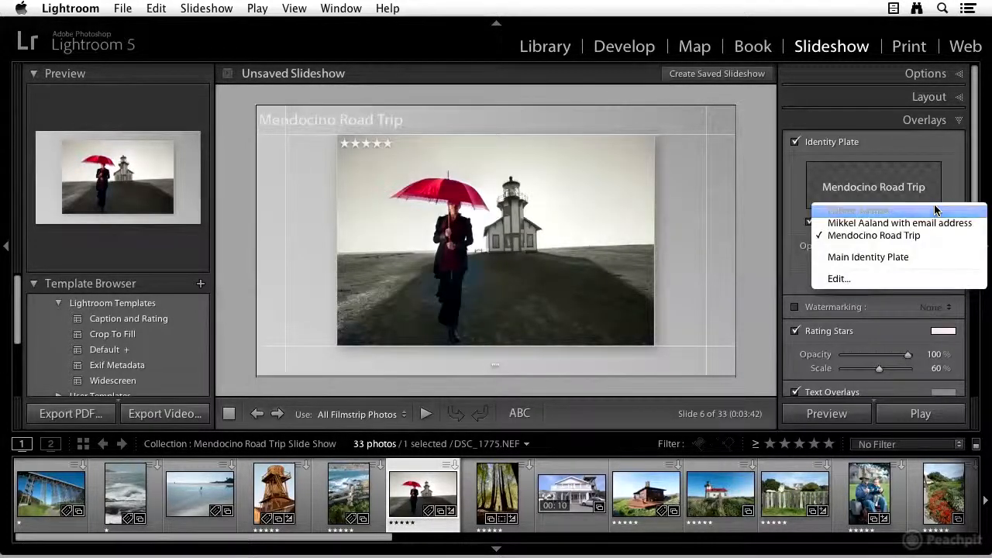
click(935, 209)
click(935, 207)
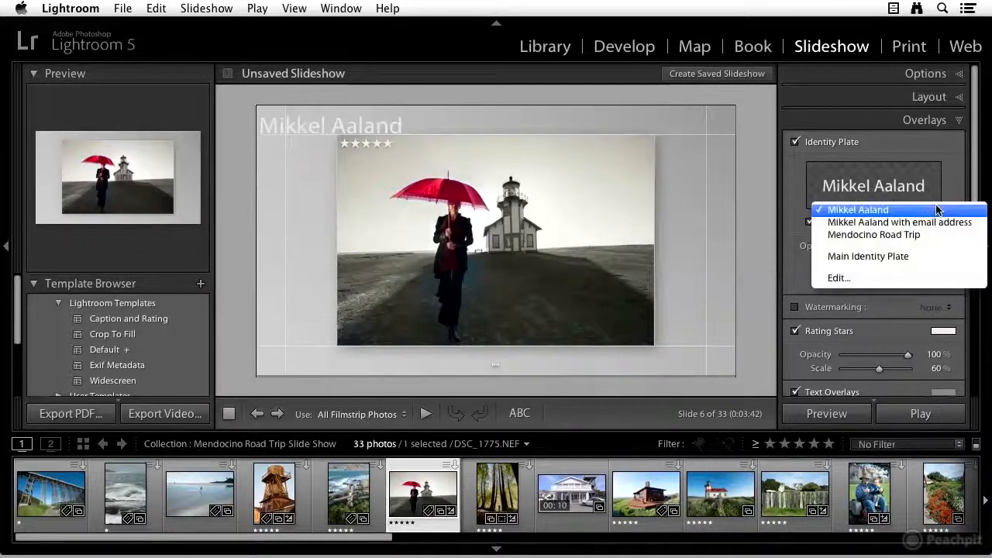
click(930, 239)
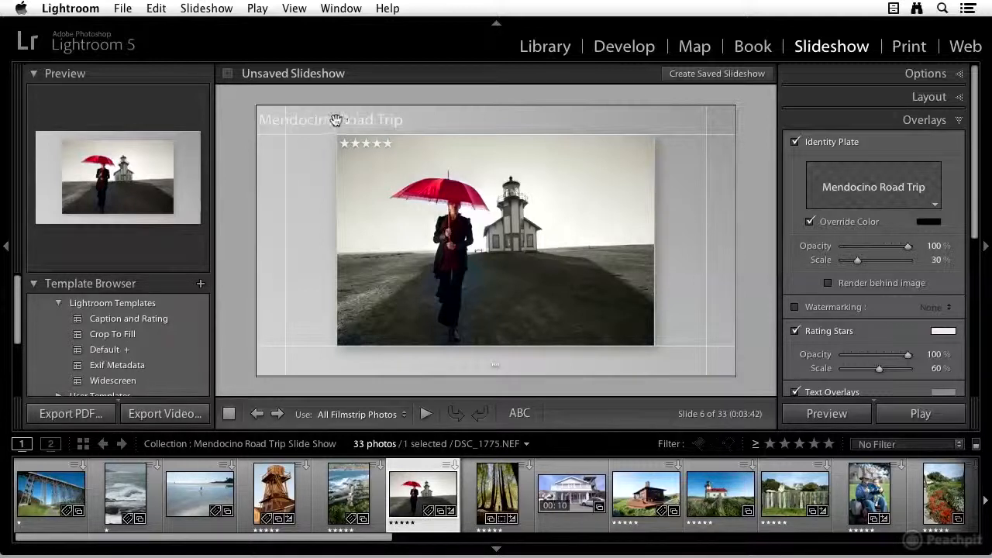
Center the Mendocino Road Trip identity plate above the photo and reduce its scale to 29%
drag(333, 120, 498, 120)
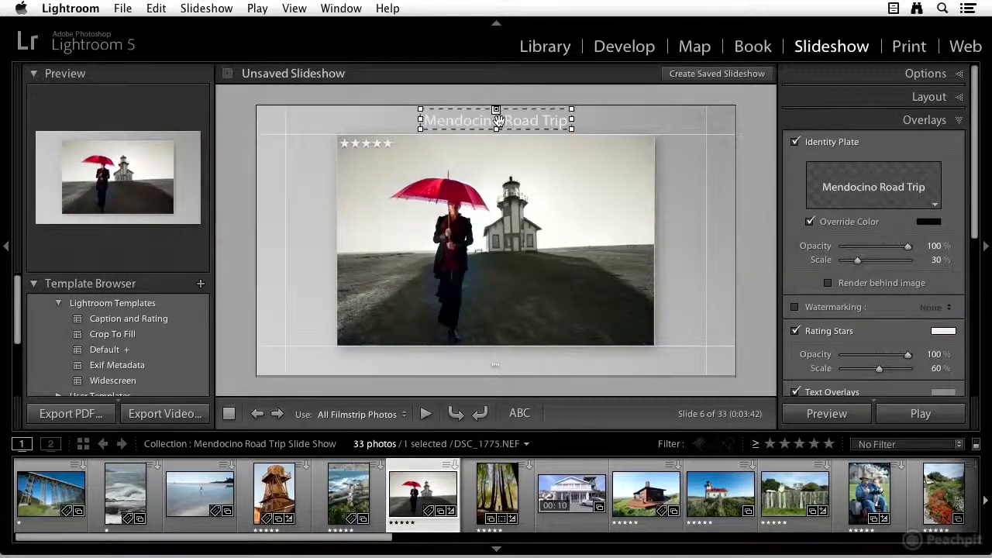
drag(421, 127, 423, 128)
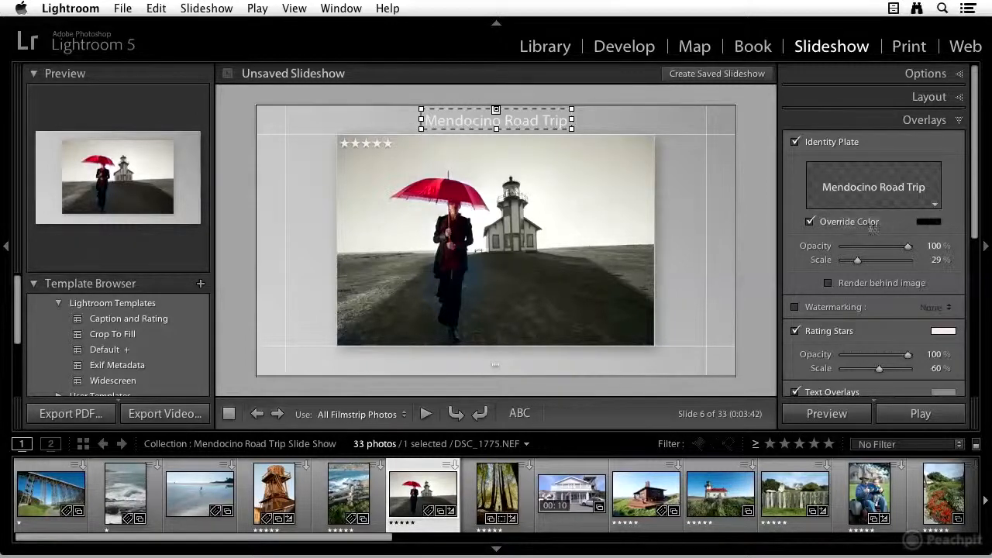
Enable the black Override Color for the identity plate and set its opacity to 53% and scale to 31%
click(810, 221)
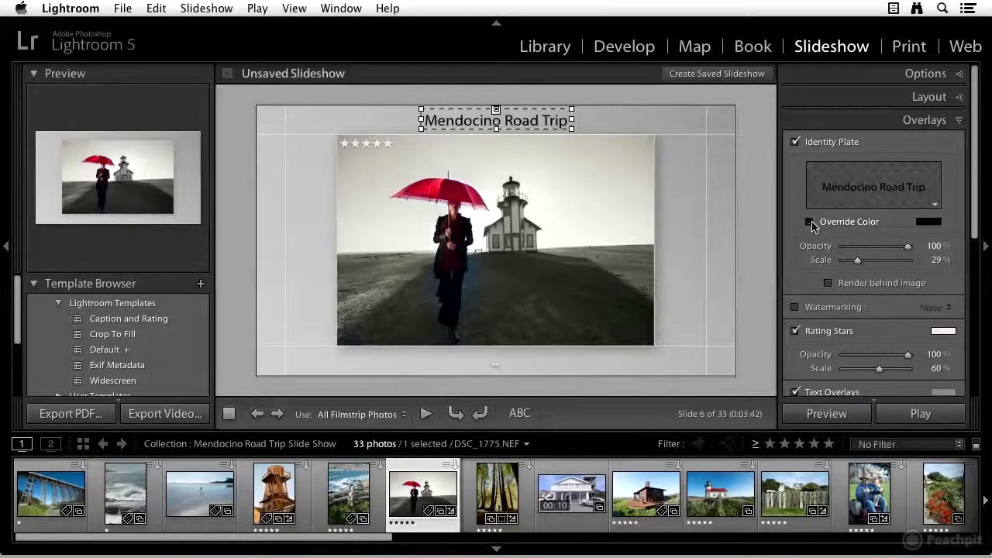
click(810, 222)
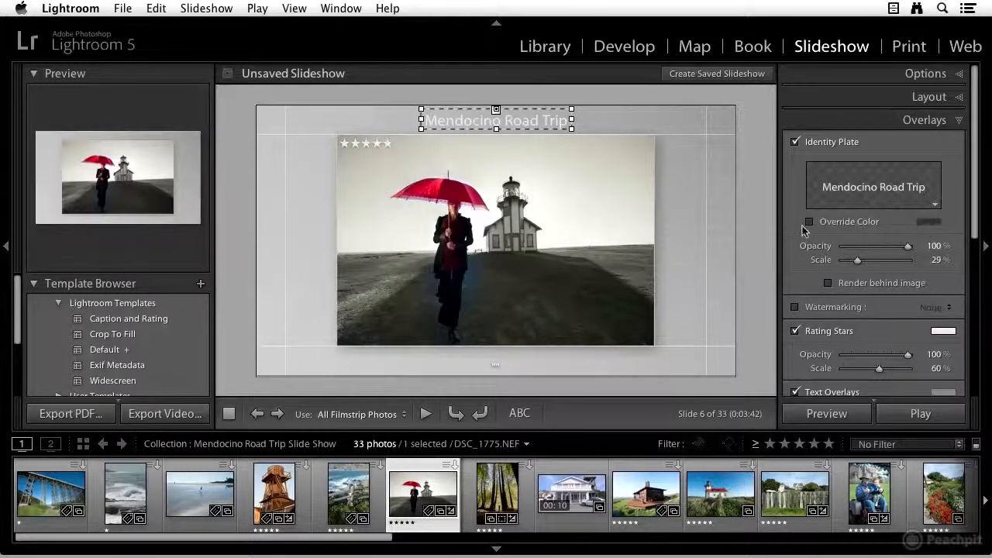
click(811, 221)
click(929, 222)
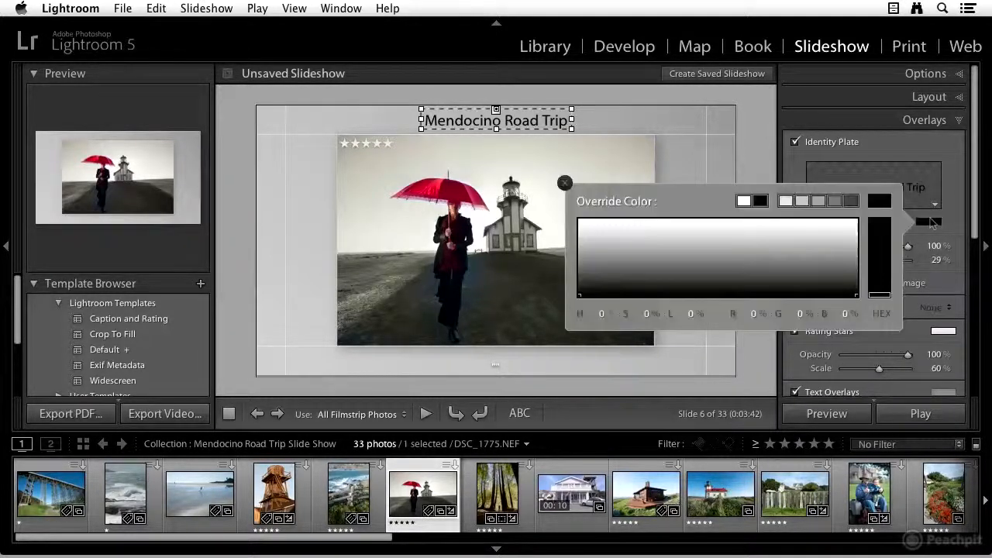
click(564, 183)
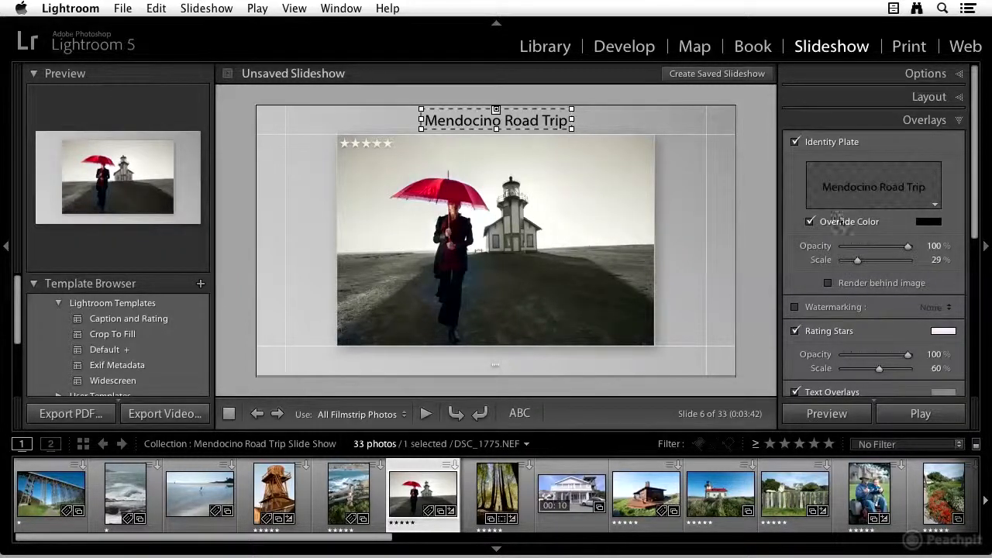
drag(908, 247, 857, 265)
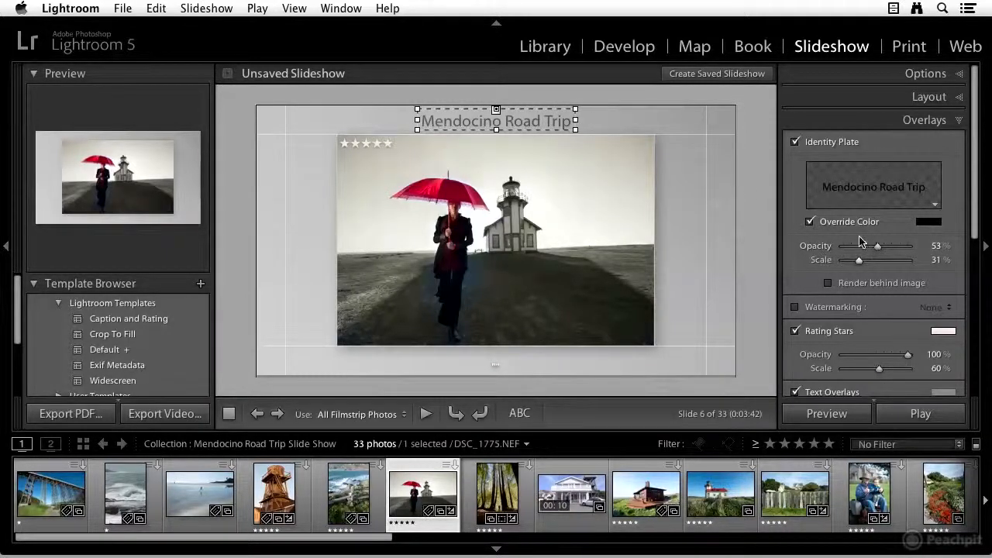
Turn off the Rating Stars overlay and leave Watermarking disabled
scroll(864, 244, down, 3)
scroll(862, 240, down, 1)
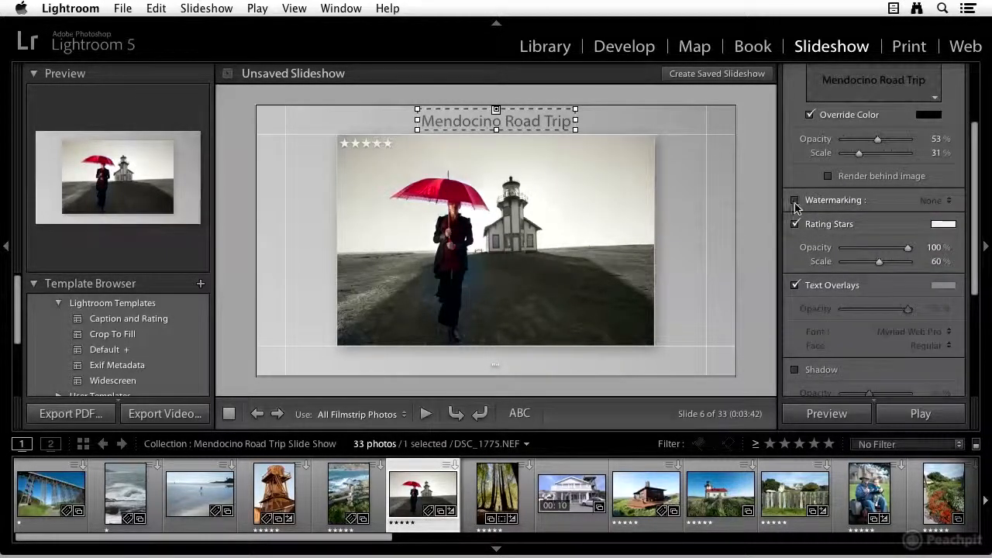
click(795, 202)
click(794, 225)
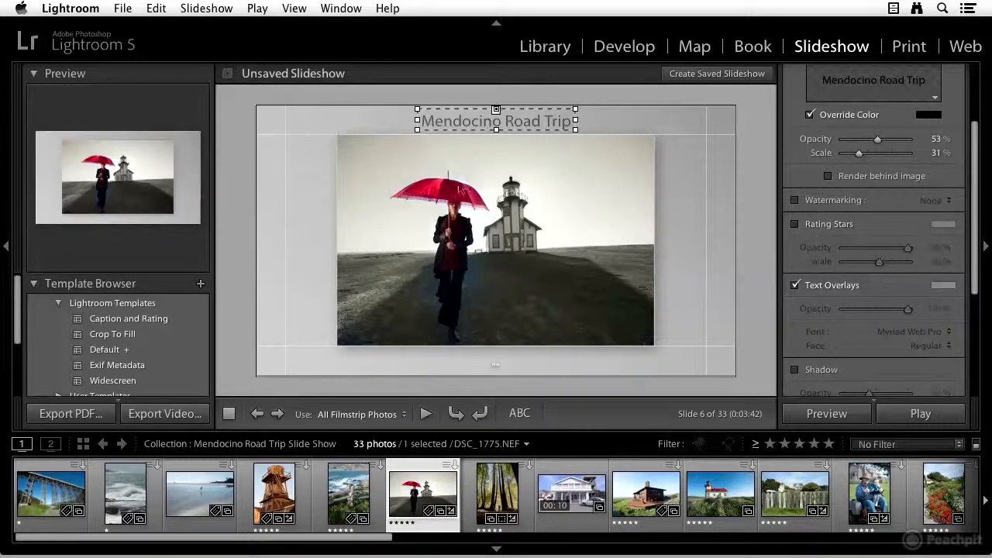
Add a Creator text overlay to the slide and delete the small existing text overlay centered below the photo
scroll(841, 246, down, 1)
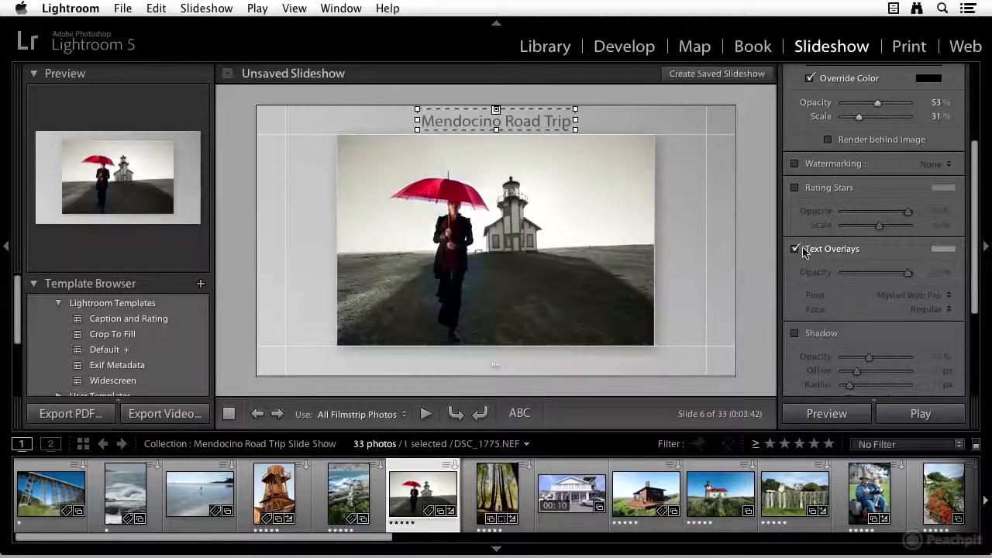
scroll(802, 250, down, 1)
scroll(802, 248, down, 1)
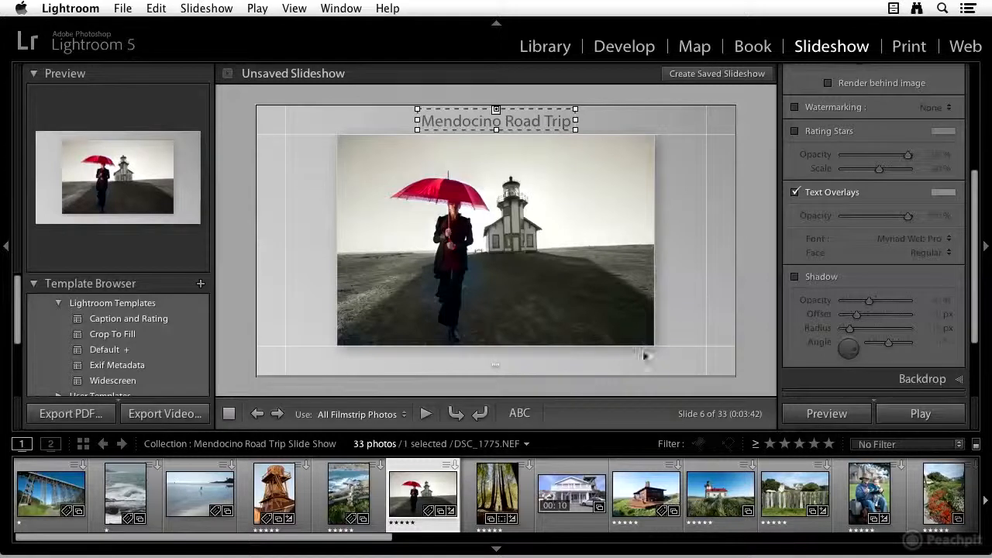
click(520, 414)
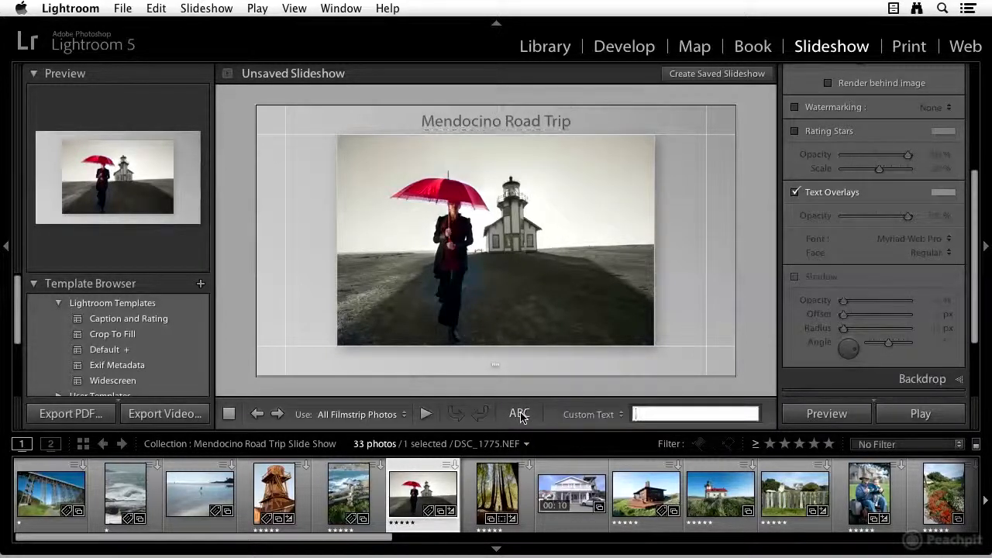
click(620, 415)
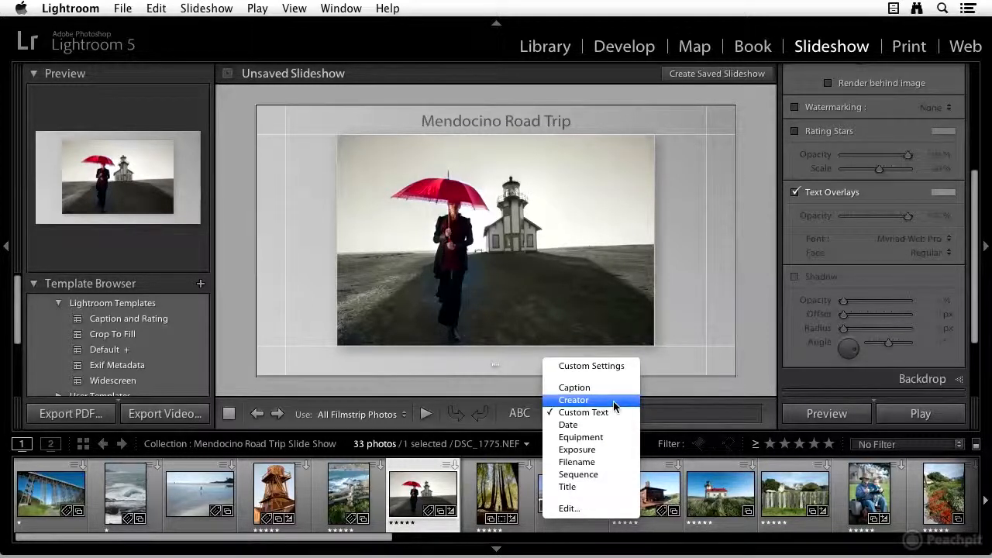
click(613, 401)
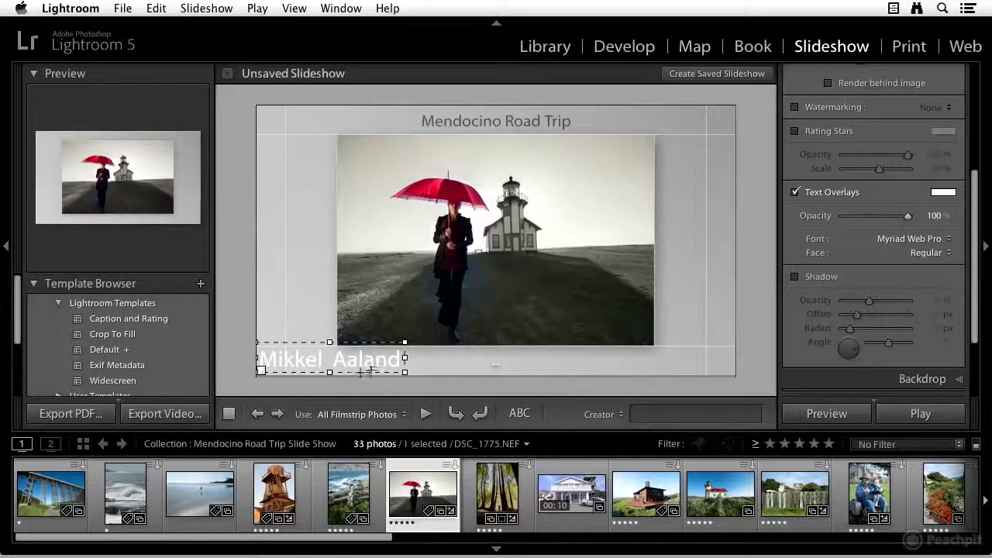
click(495, 362)
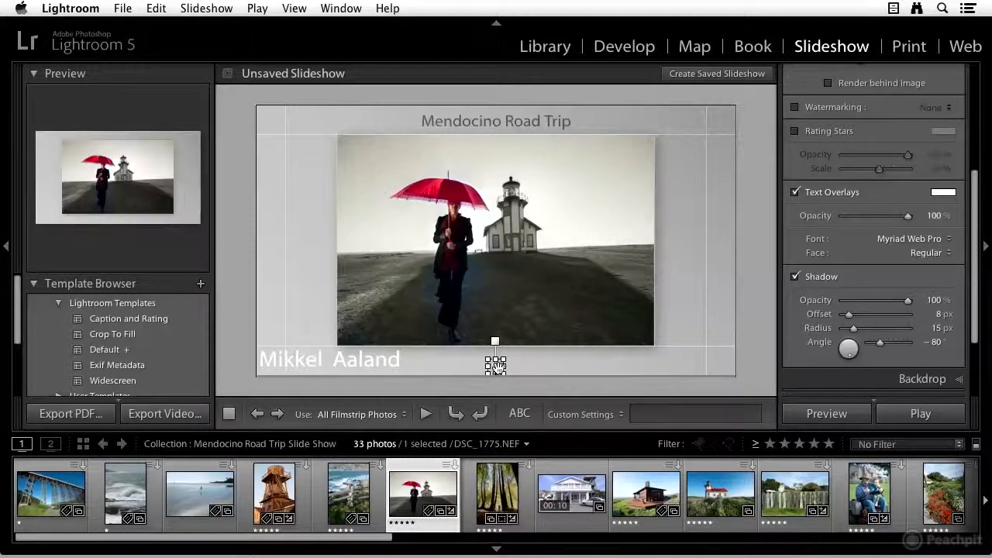
key(Delete)
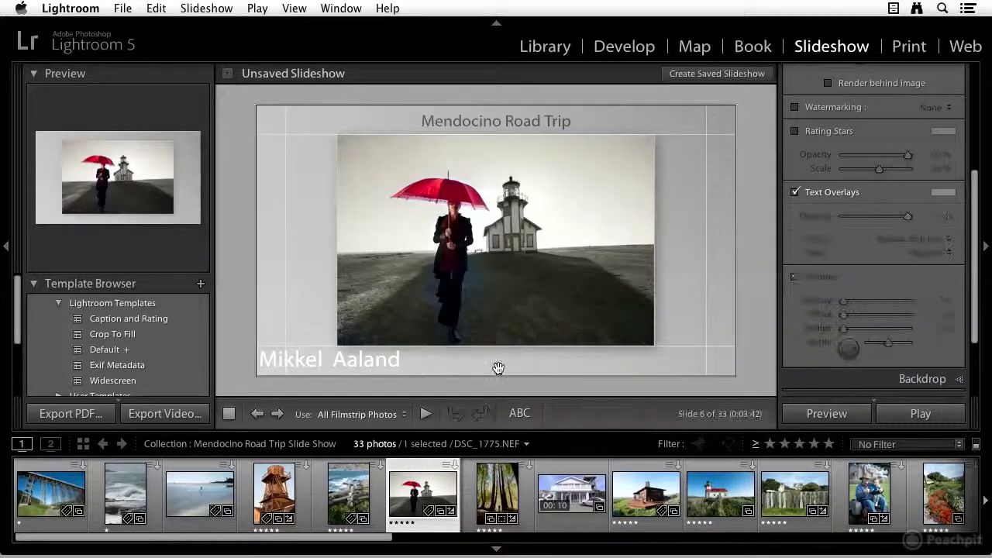
Shrink the Creator text overlay to about half its size and center it below the photo
click(371, 356)
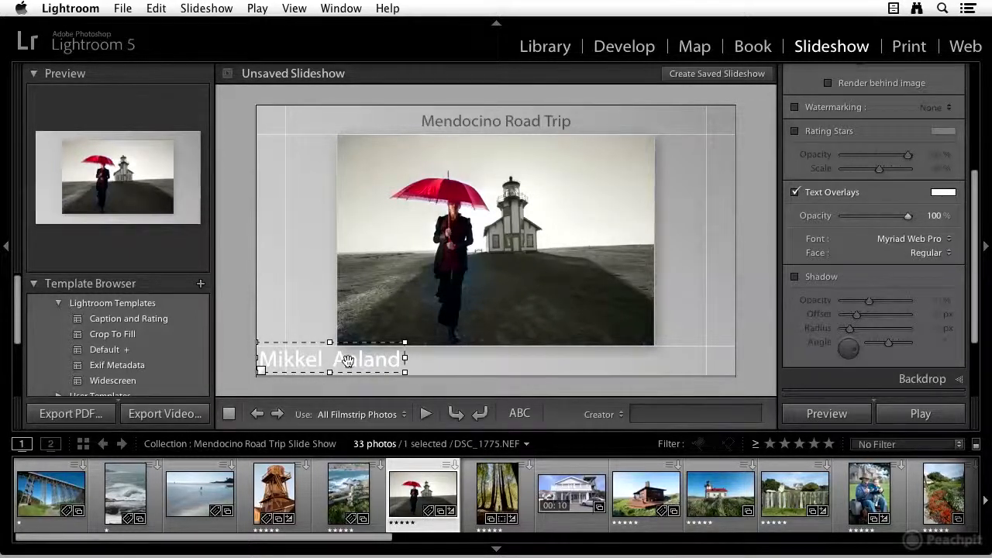
drag(347, 361, 512, 358)
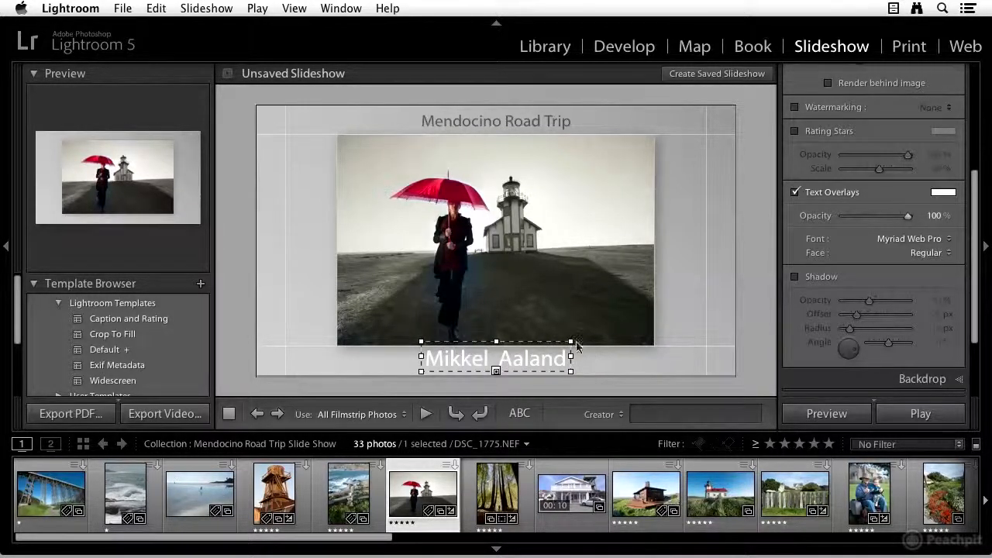
drag(571, 341, 565, 354)
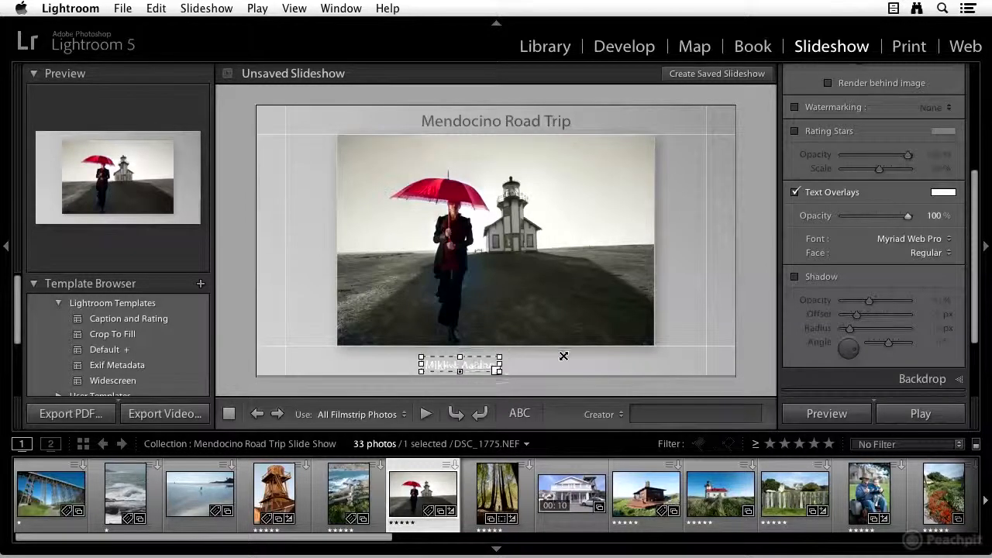
drag(466, 357, 495, 360)
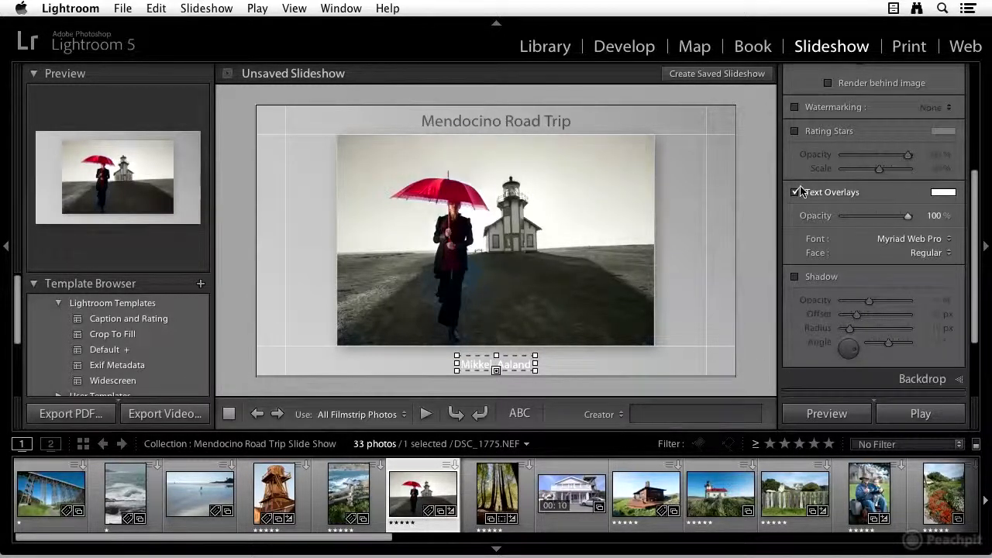
Set the Creator text overlay's opacity to 72% and compare its shadow on and off, leaving it off
drag(907, 217, 881, 222)
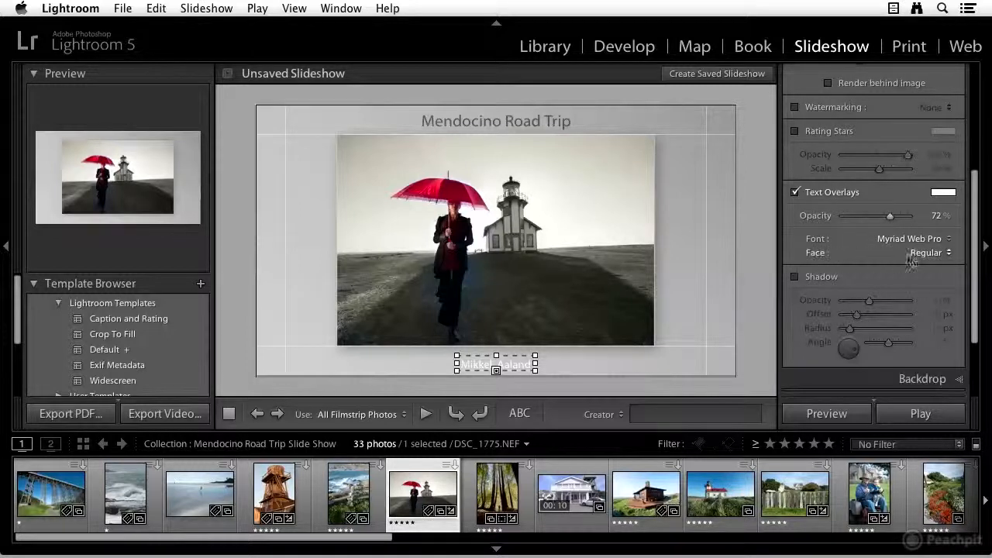
click(794, 277)
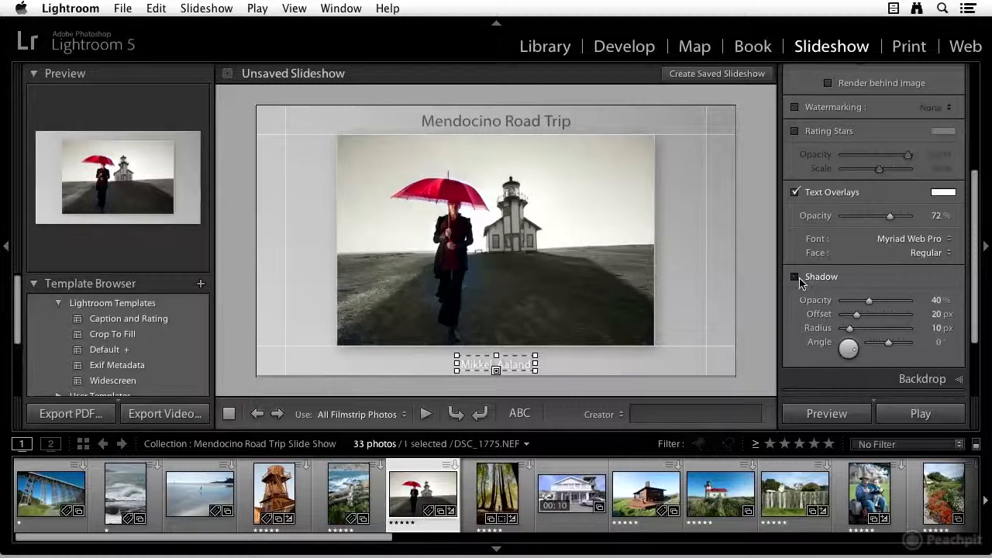
click(796, 278)
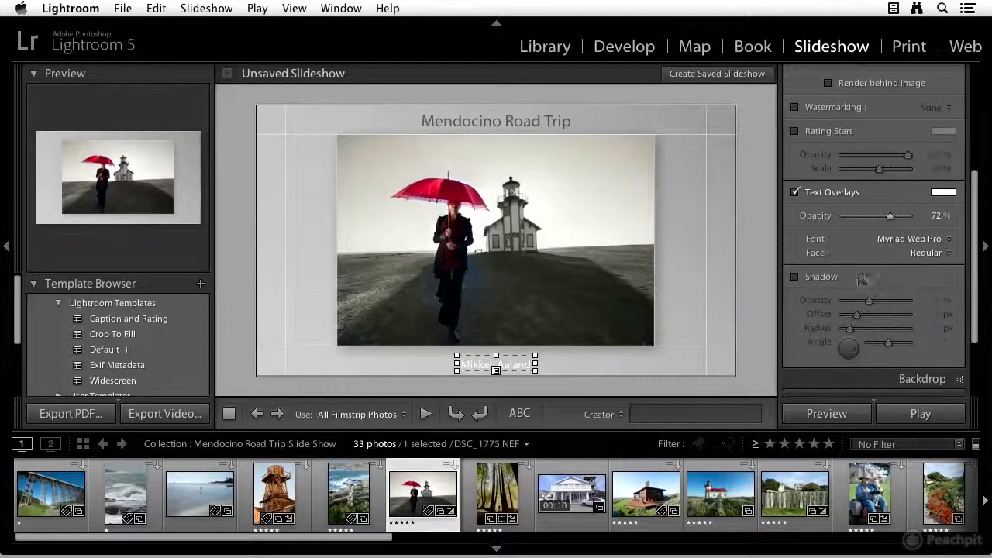
View the text overlay options and the Text Template Editor for the Creator preset, and cancel without changes
scroll(815, 249, down, 3)
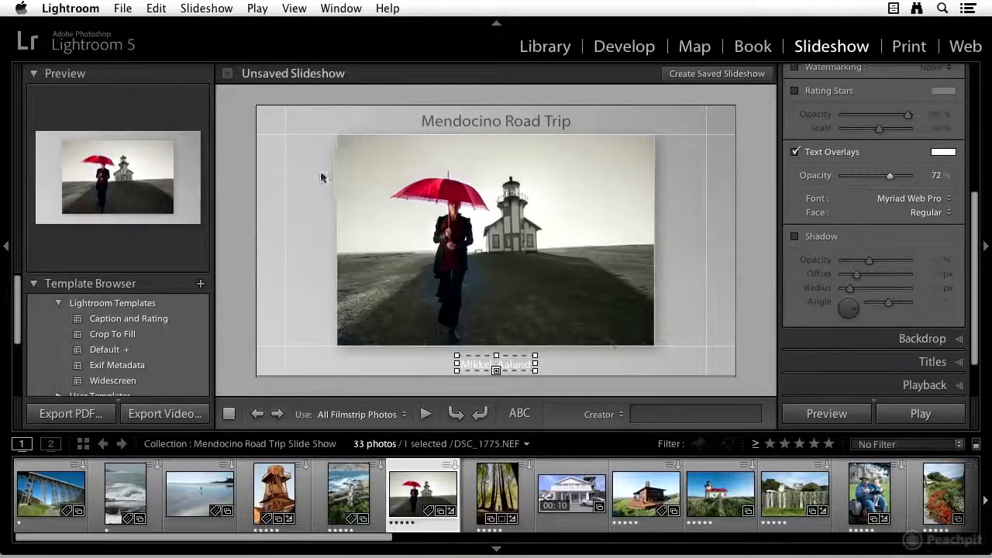
click(614, 416)
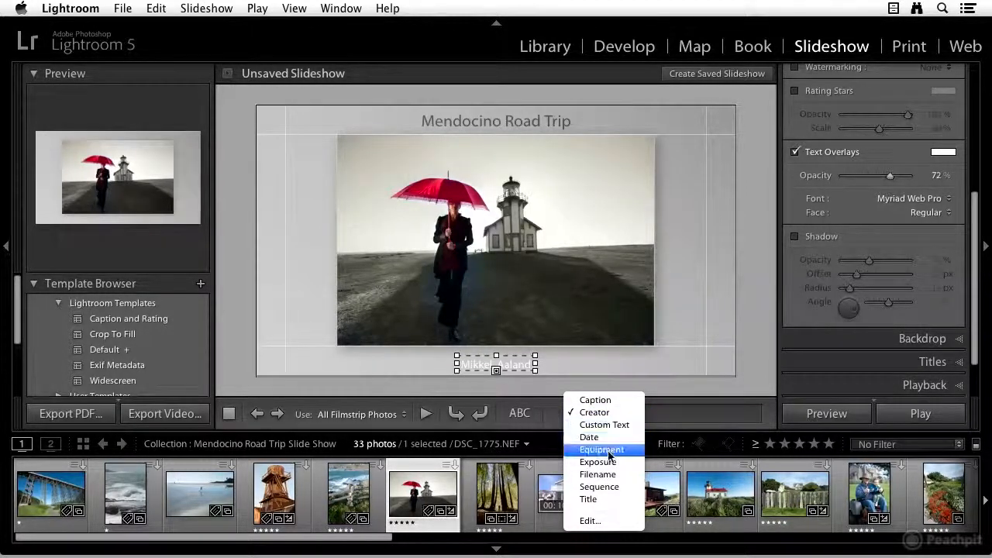
click(598, 520)
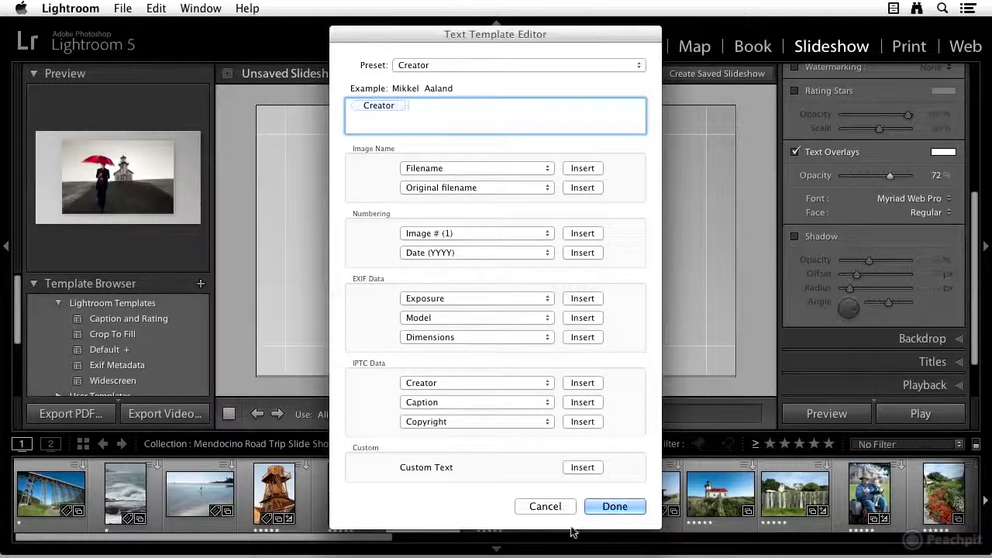
click(558, 506)
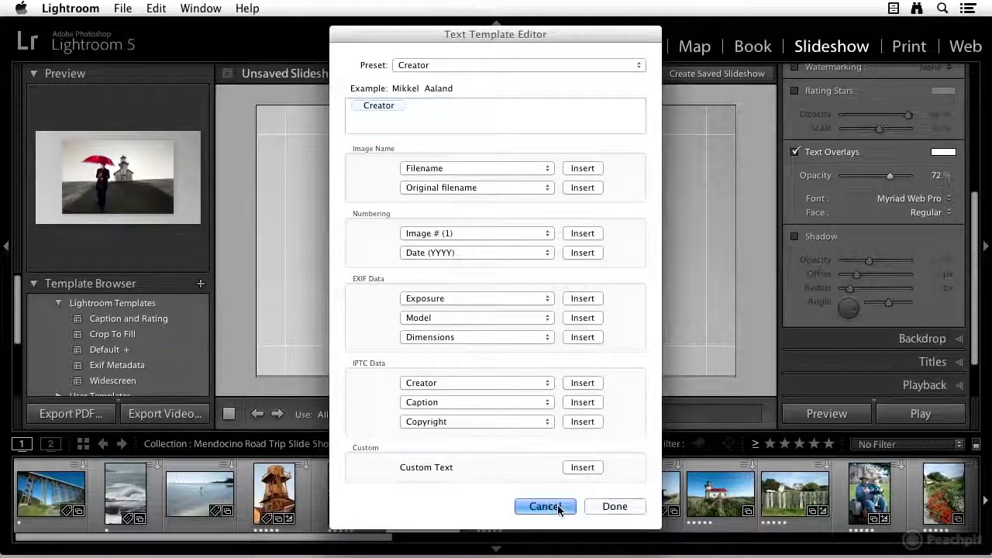
scroll(846, 328, down, 1)
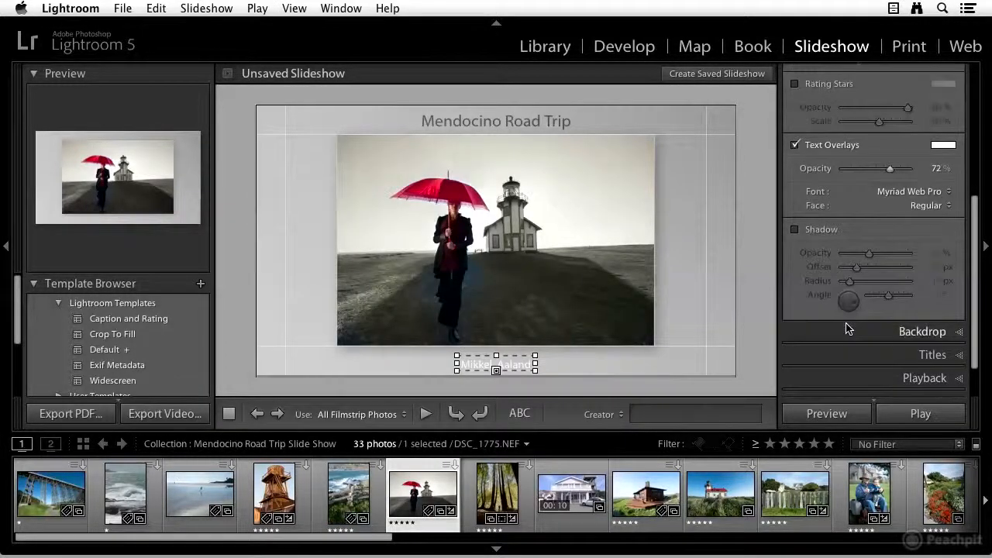
Compare the slide's backdrop with the color wash and background color turned off and on, leaving both on
scroll(844, 319, down, 1)
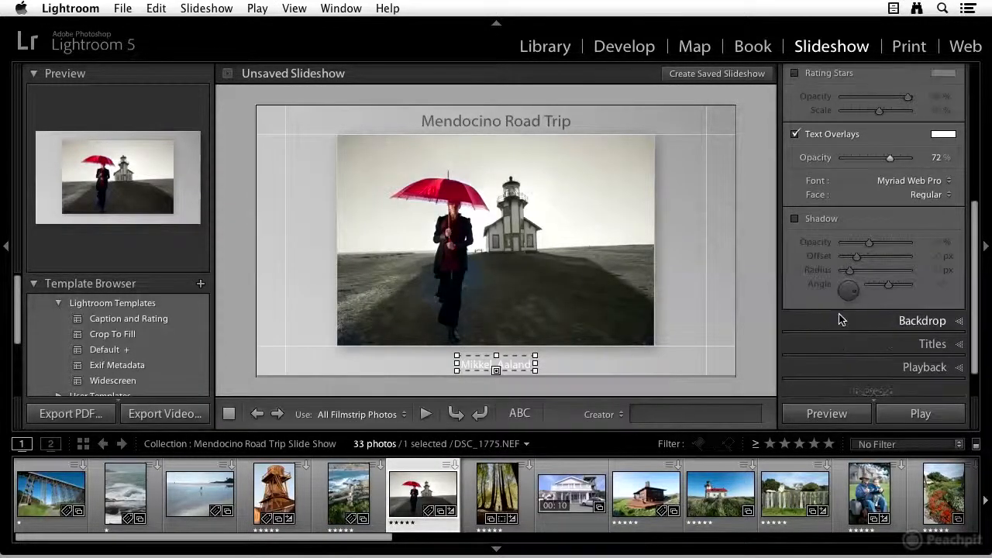
click(959, 322)
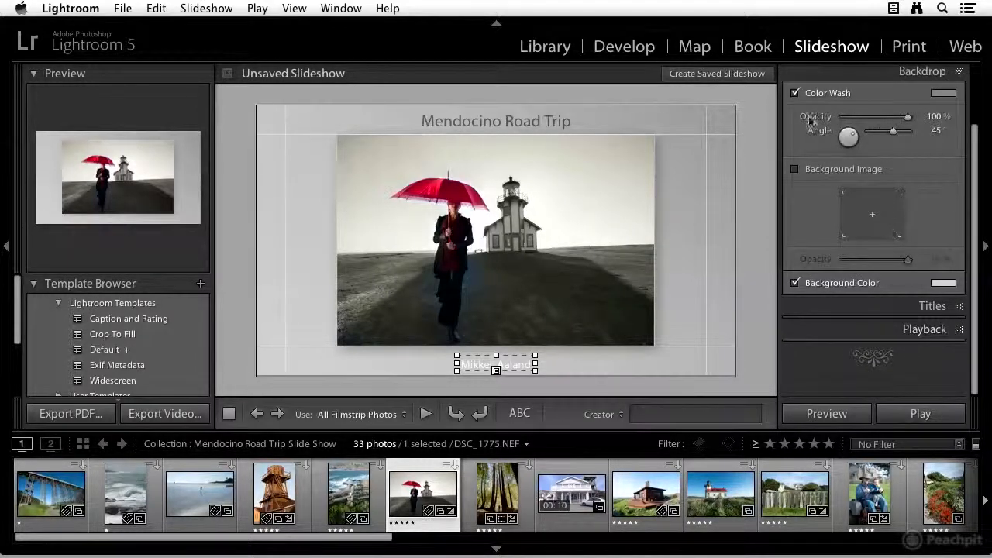
click(794, 93)
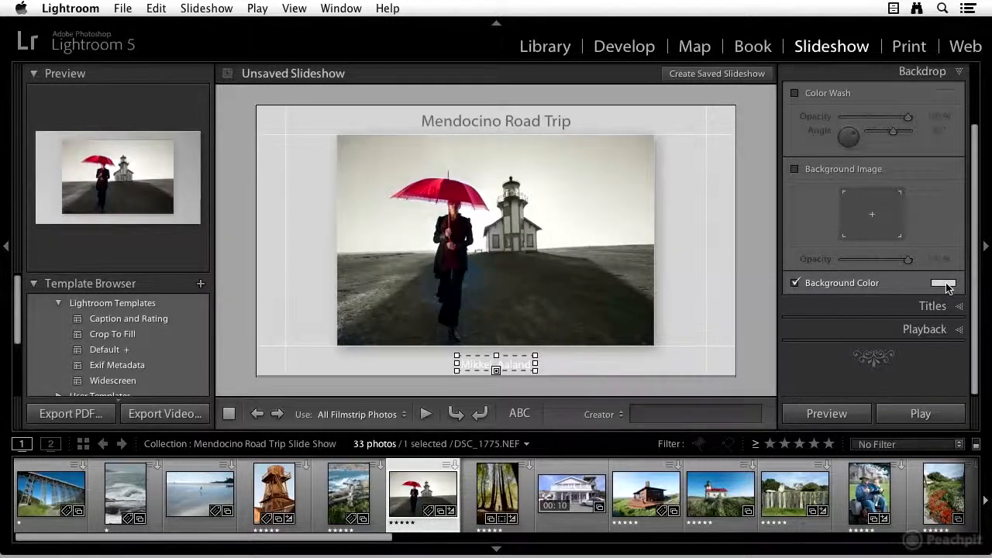
click(794, 283)
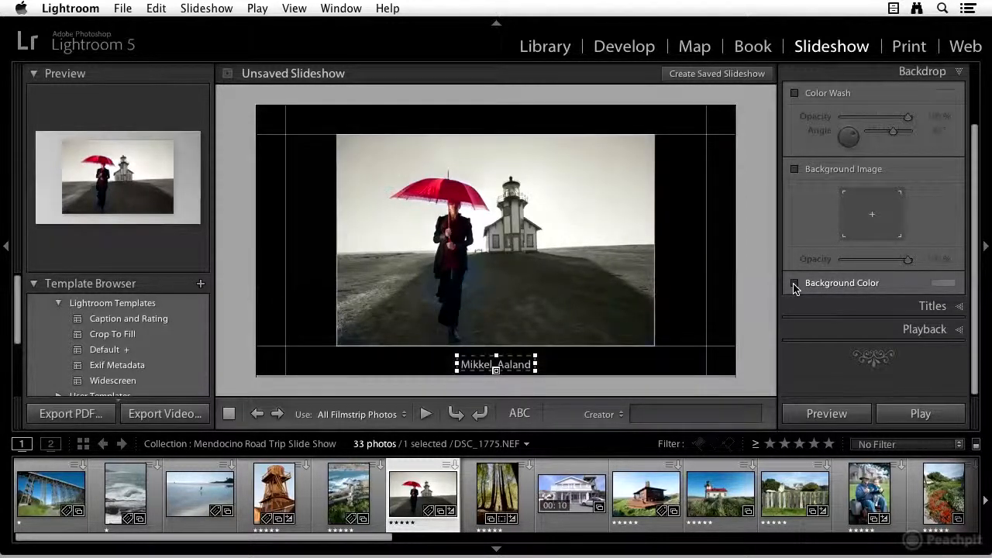
click(794, 283)
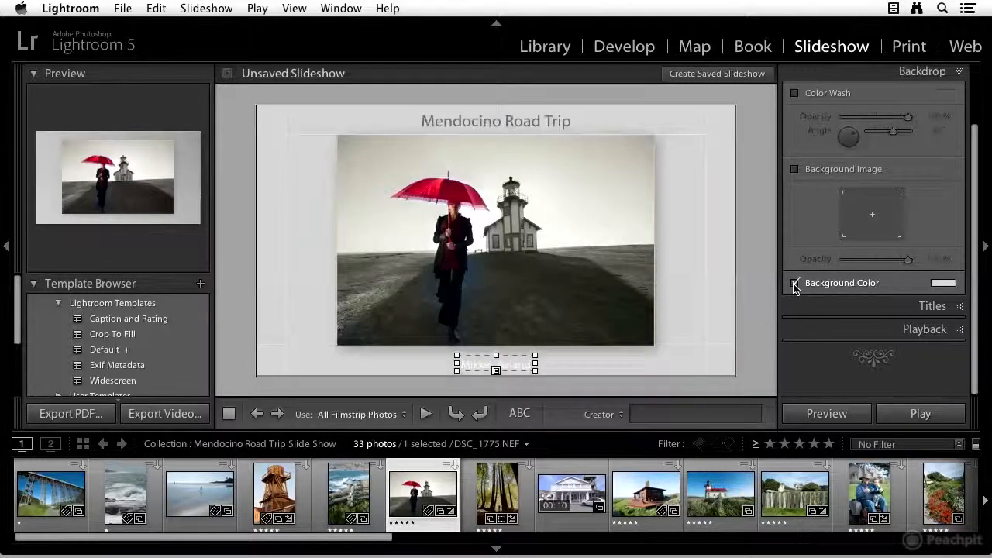
click(795, 93)
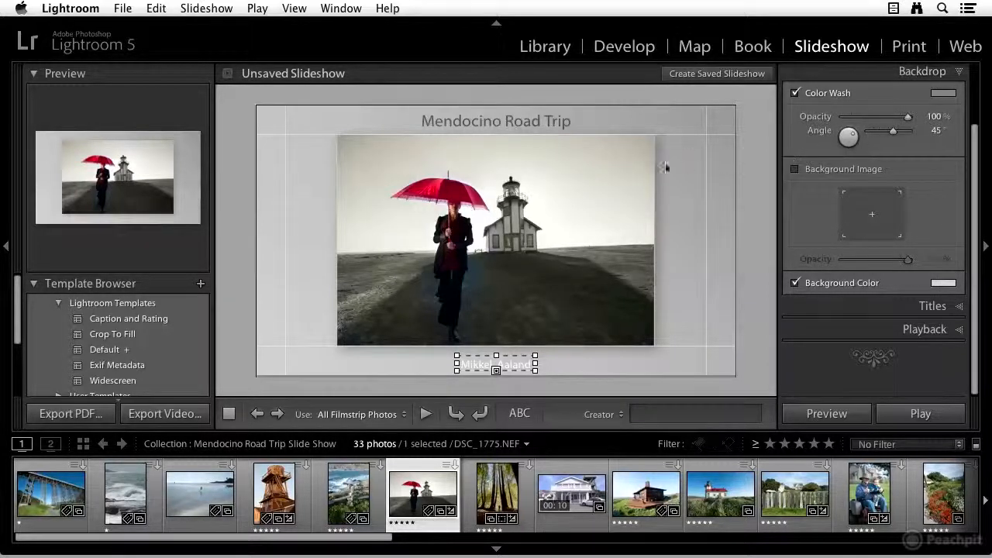
Change the backdrop's color wash to a near-black with 5% lightness
click(942, 94)
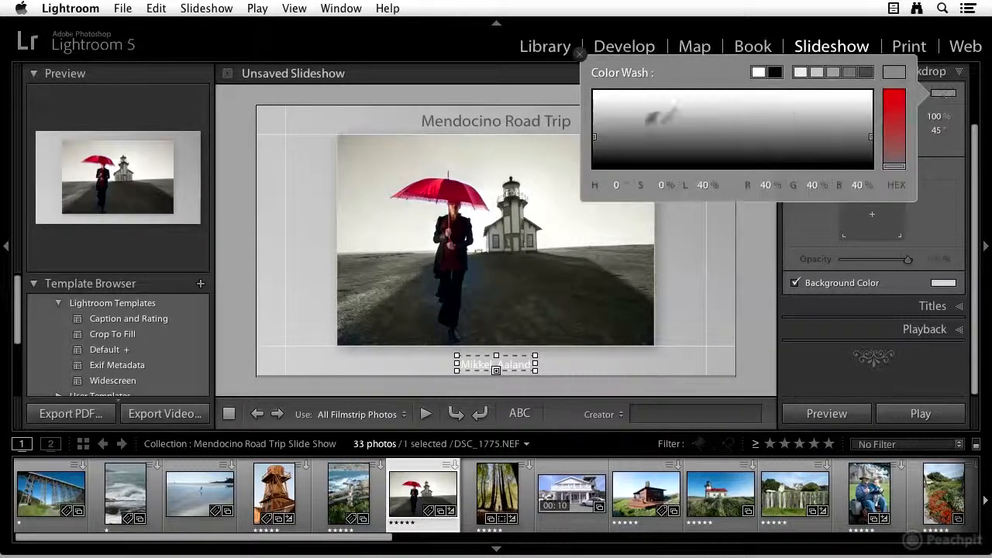
click(608, 161)
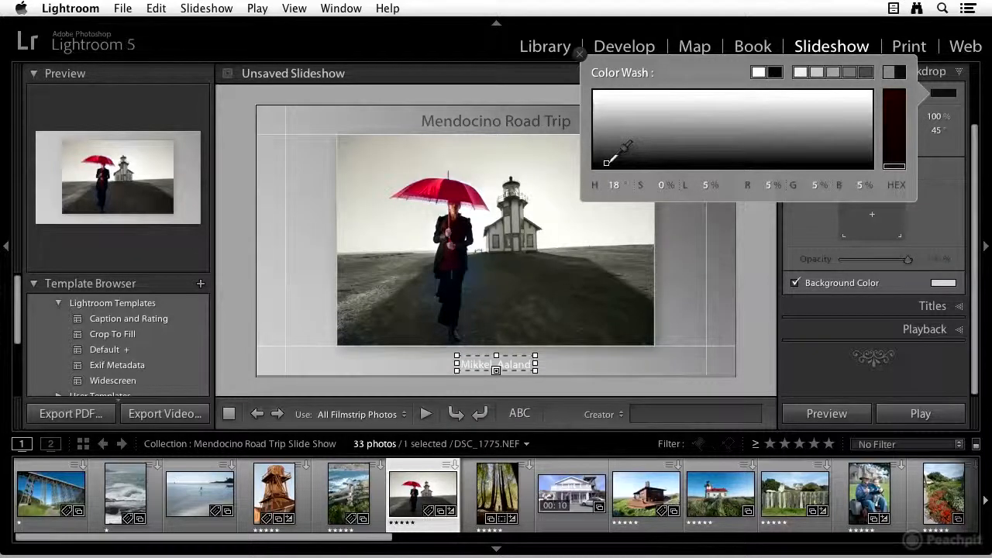
click(579, 54)
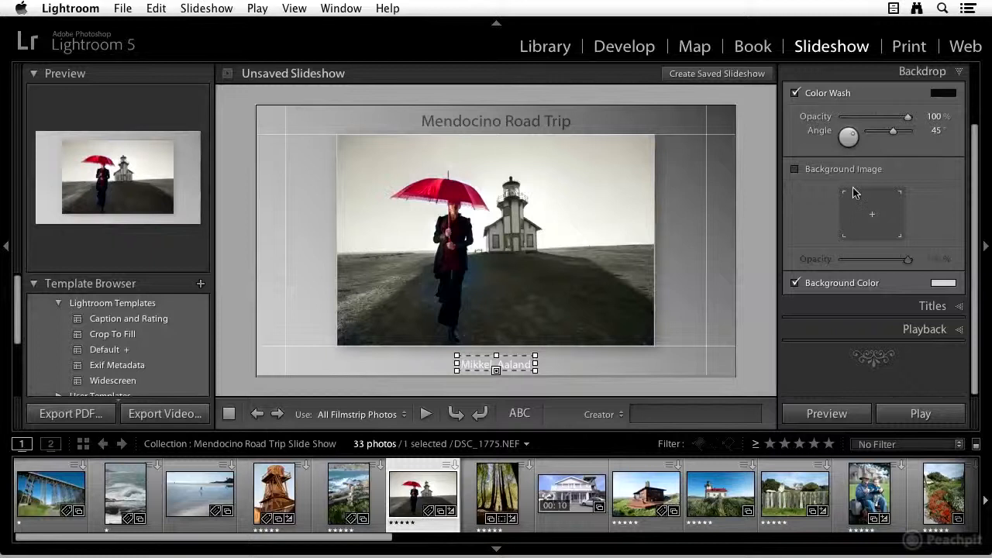
View the intro screen and ending screen settings for the slide show's titles
click(958, 312)
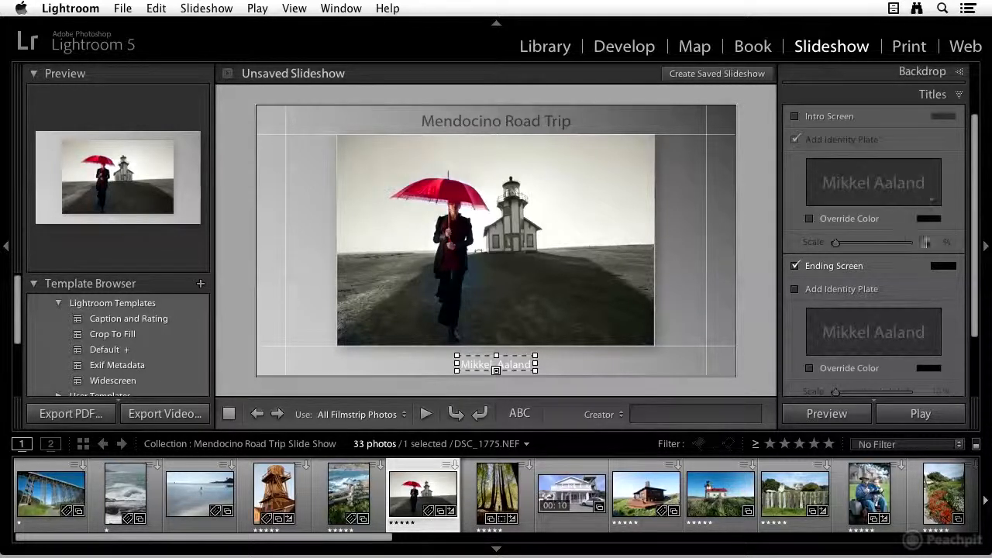
click(941, 94)
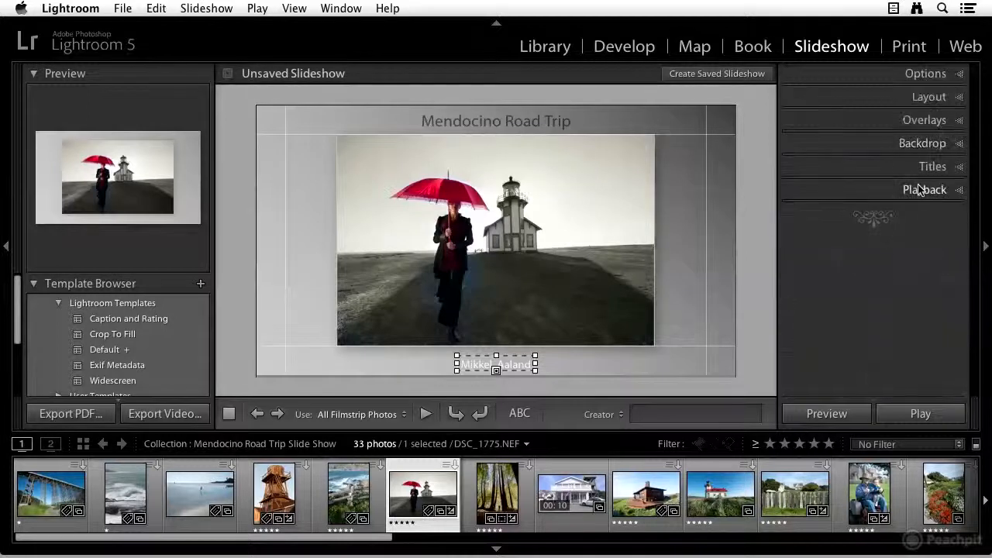
Enable audio for the slide show playback and open the music selection
click(960, 191)
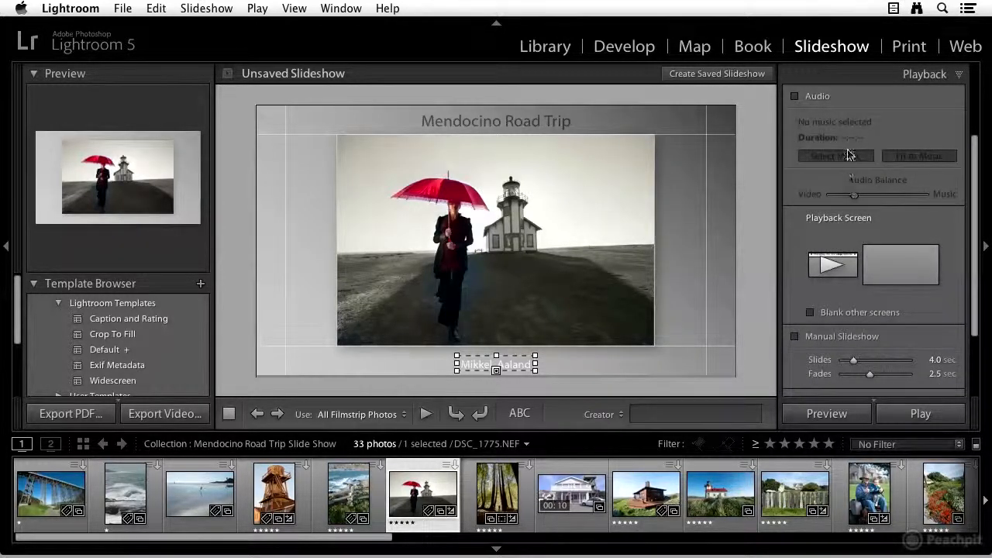
click(795, 96)
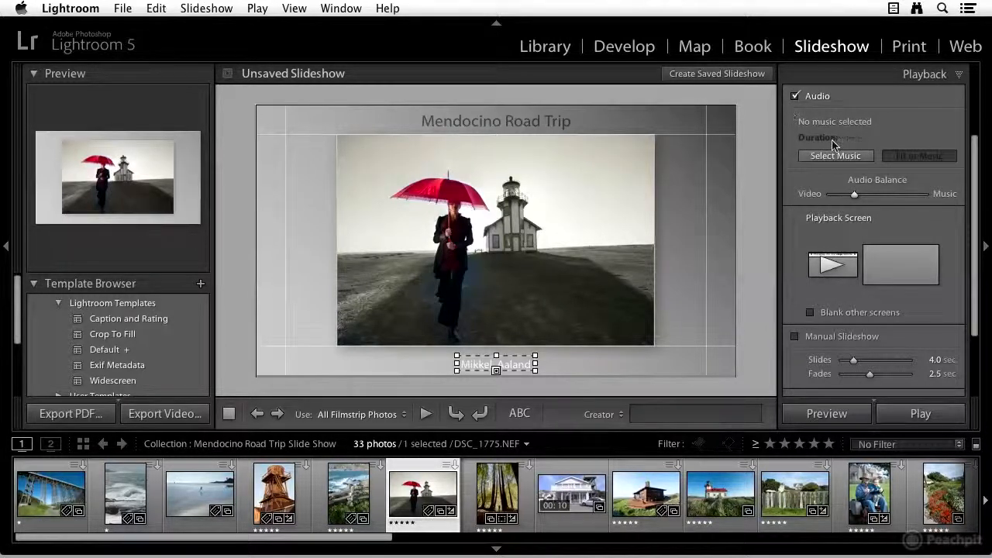
click(829, 157)
Try the audio balance at full video and full music, and settle it at about 30% from the Video end
scroll(902, 295, down, 2)
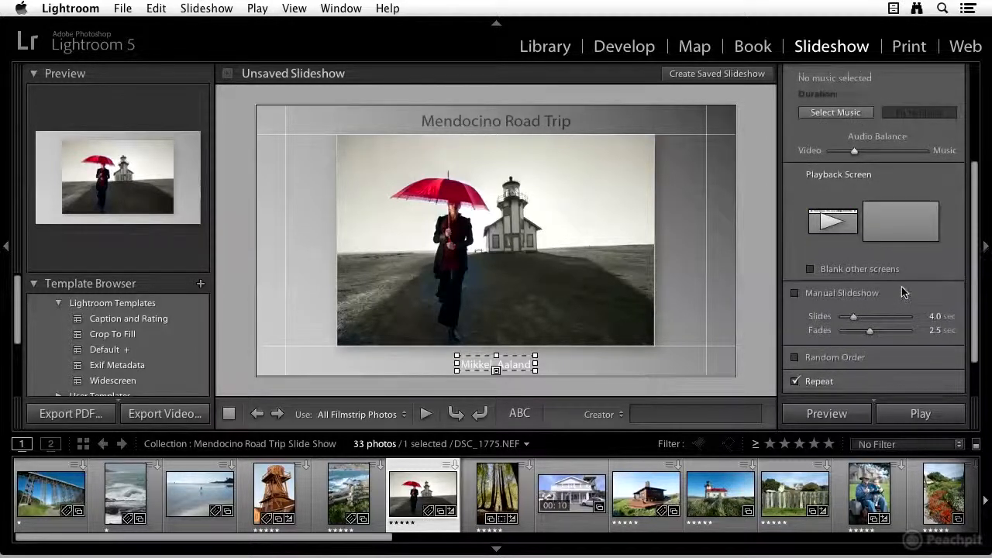
scroll(880, 301, up, 2)
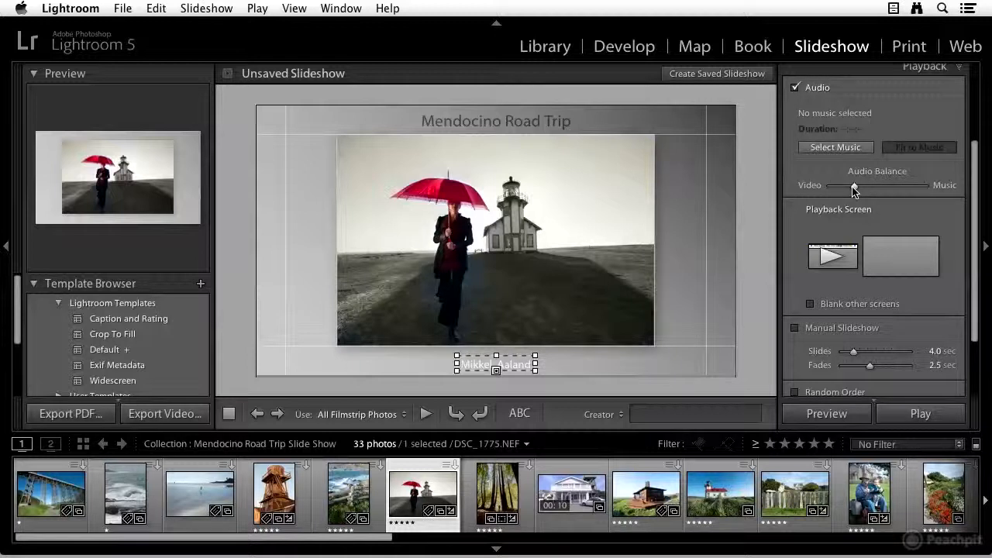
drag(854, 190, 825, 190)
drag(830, 186, 944, 186)
drag(924, 188, 860, 185)
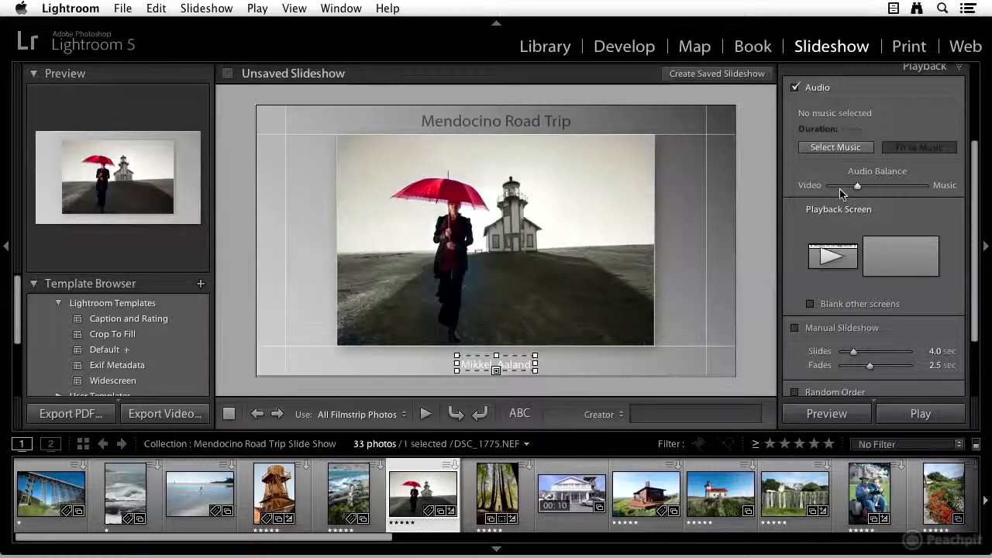
Try Manual Slideshow on and switch it back off, and review the music fitting, slide timing, random order and repeat options
scroll(839, 188, down, 2)
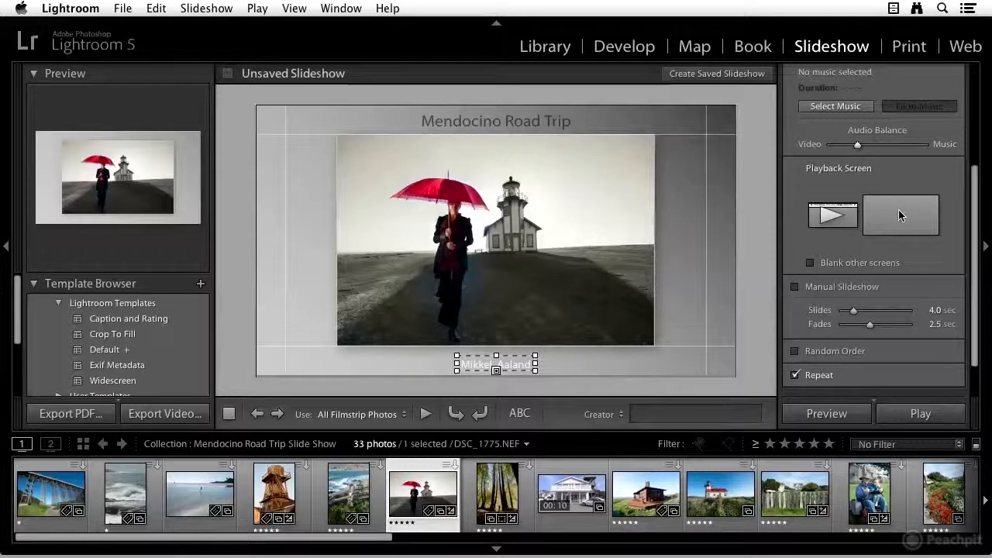
scroll(893, 211, down, 3)
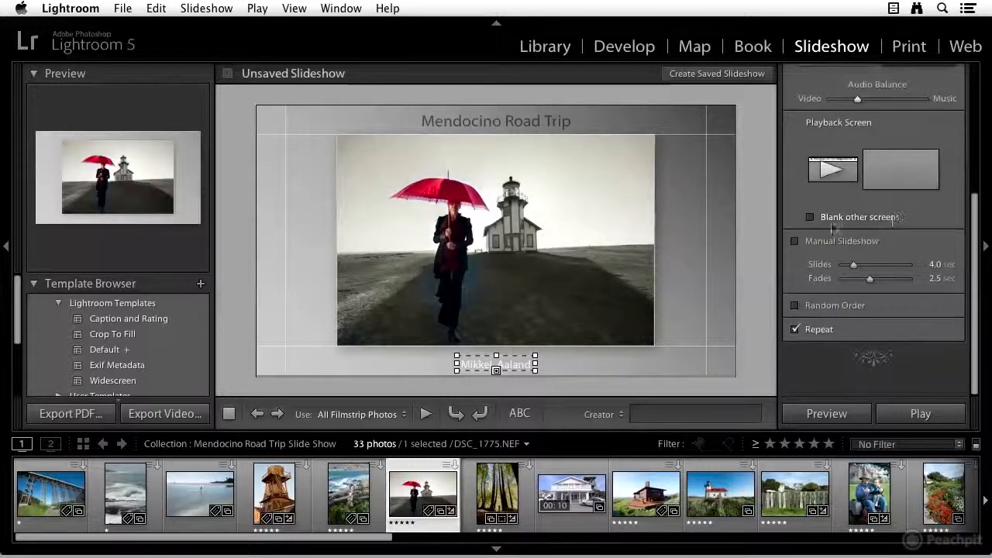
click(795, 242)
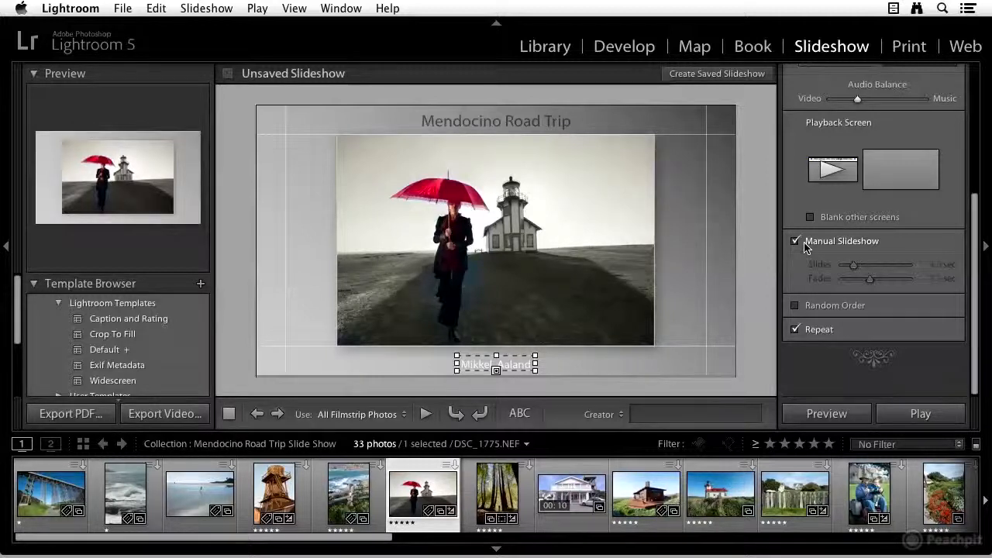
click(795, 242)
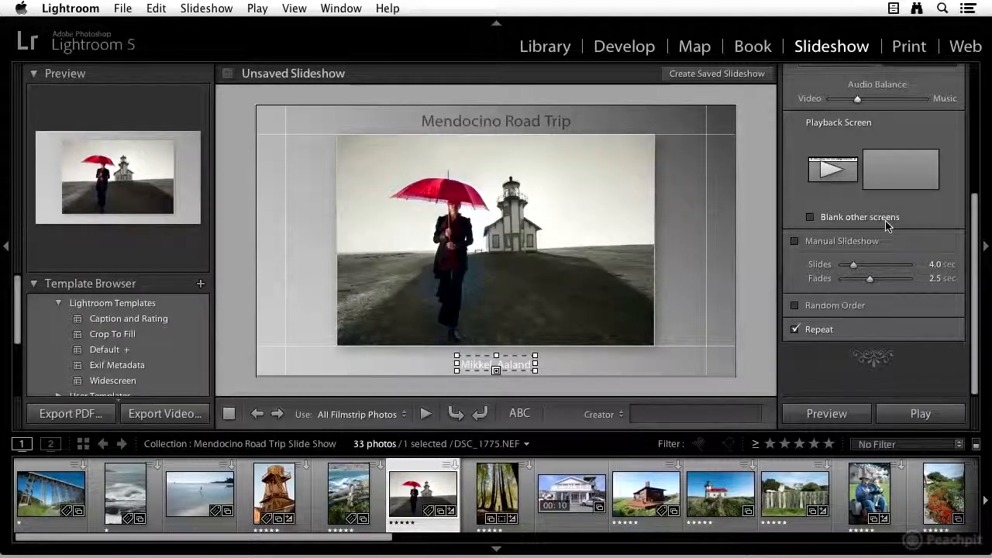
scroll(874, 221, up, 5)
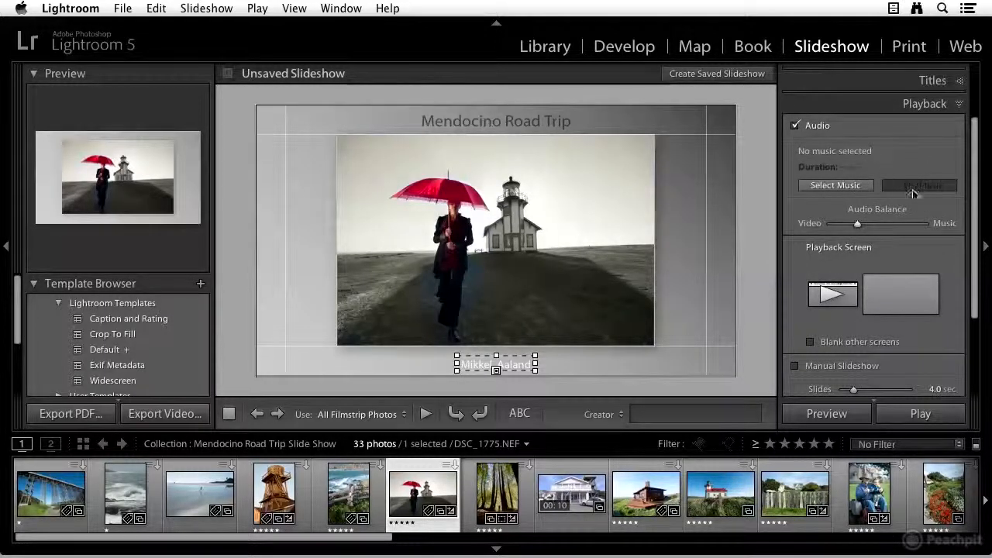
scroll(908, 188, down, 5)
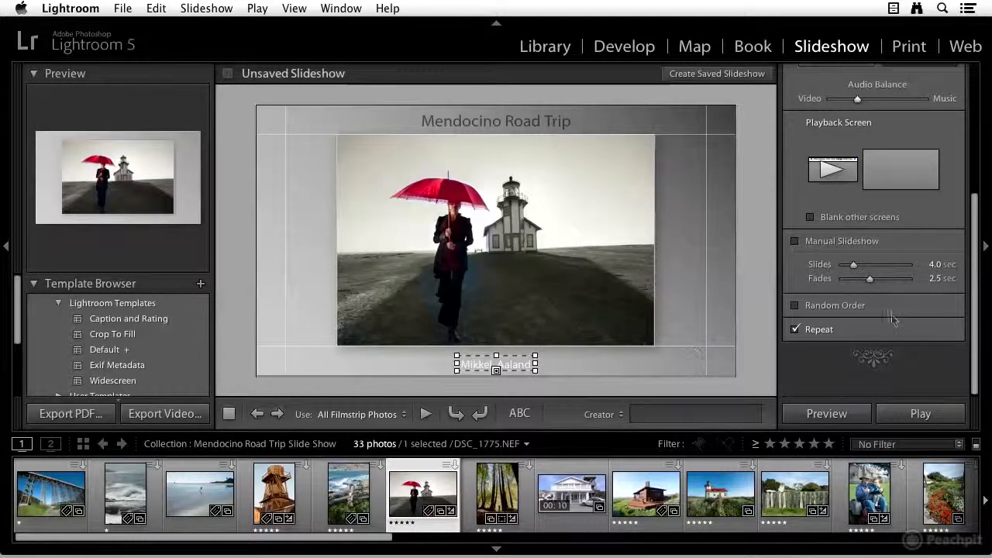
scroll(886, 312, up, 2)
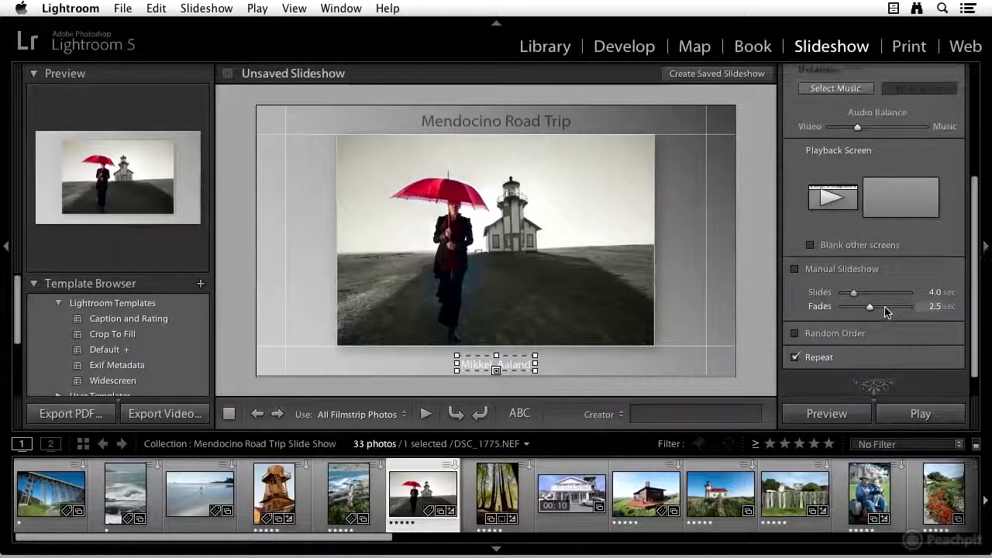
scroll(890, 306, down, 2)
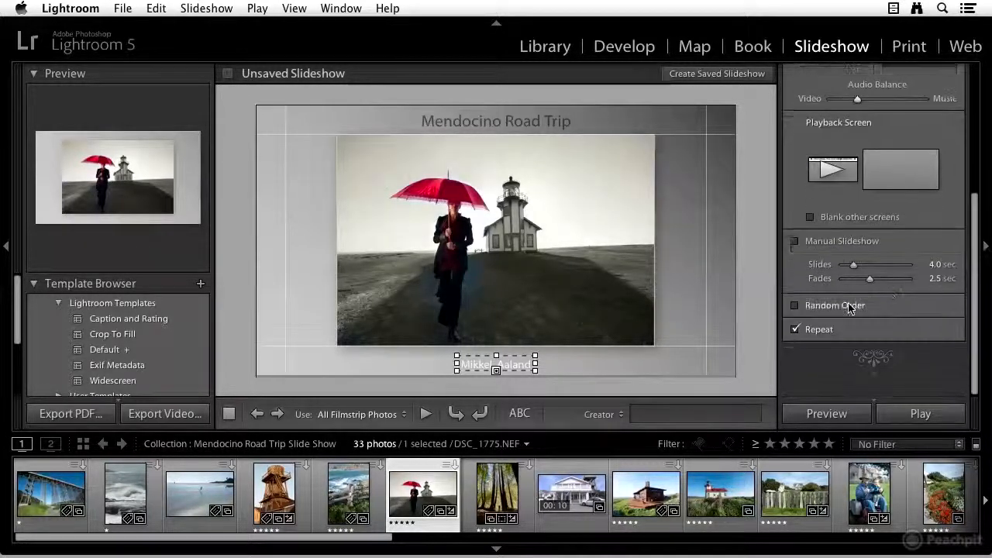
Preview the slide show starting from the tall forest trees photo, and stop it after several slides
click(508, 492)
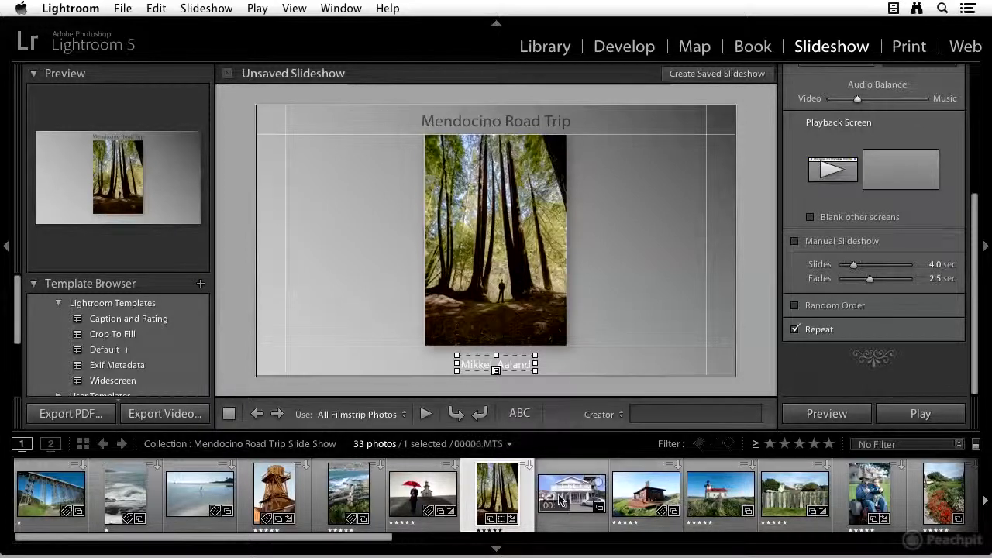
click(824, 415)
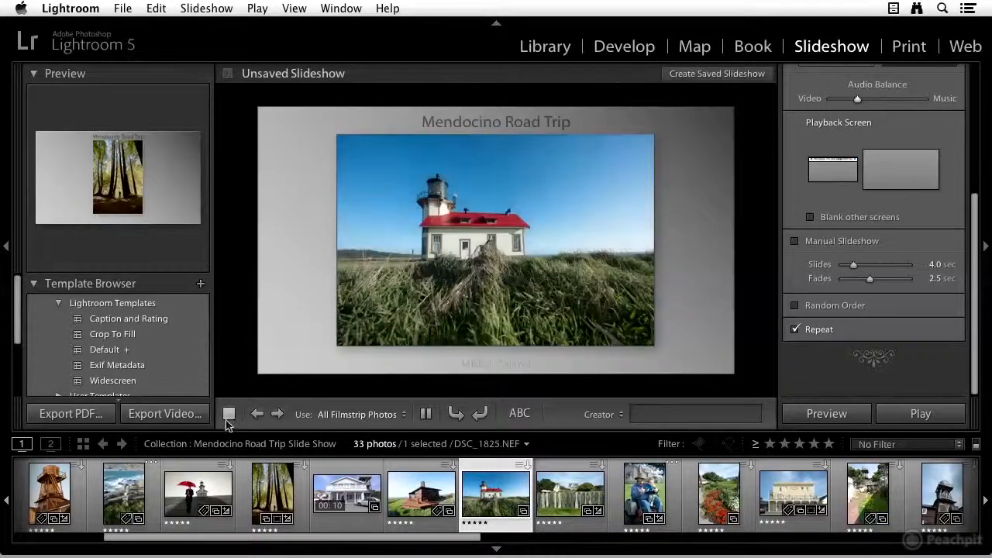
click(229, 416)
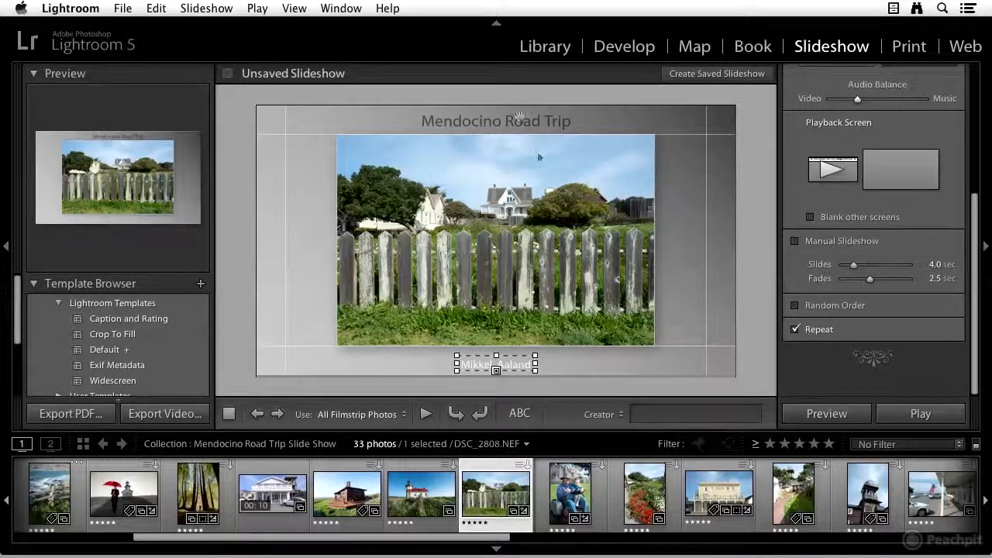
Save the current slide show settings as a new template named Basic Slideshow in the User Templates folder
click(200, 286)
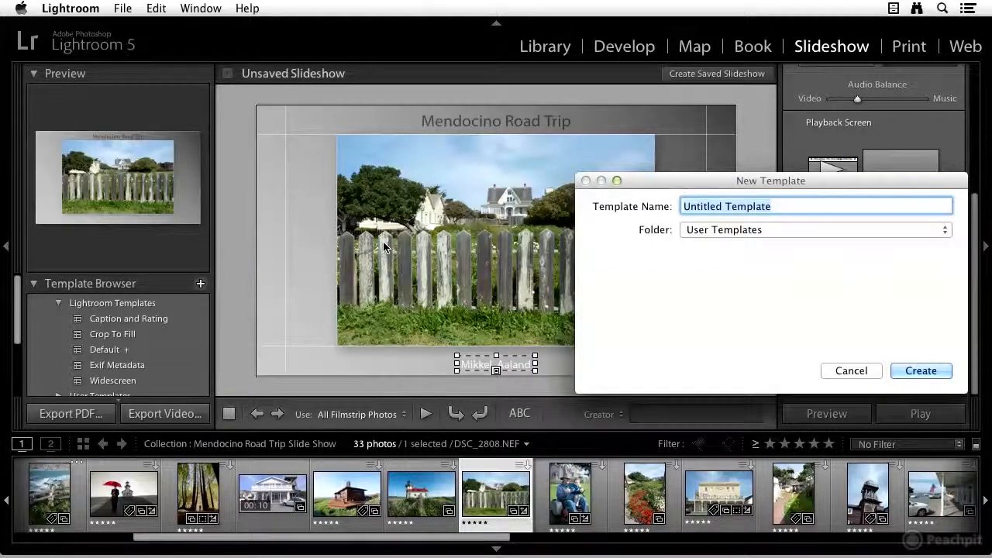
text(Basic)
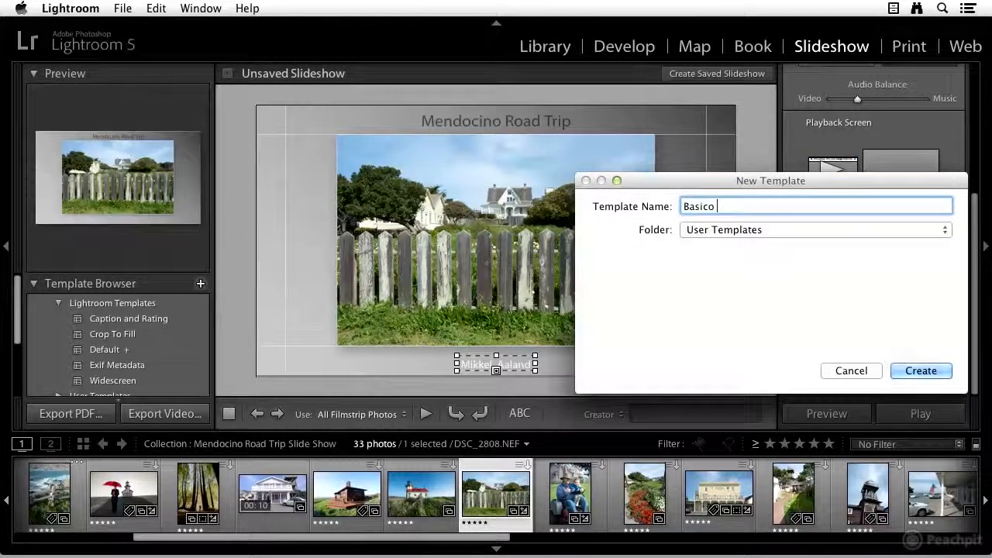
text( Slideshow)
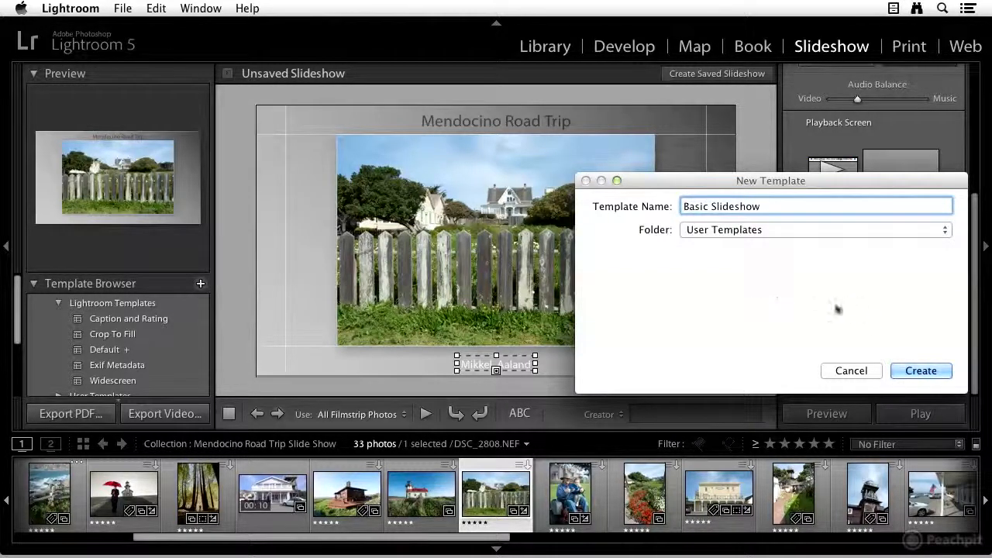
click(911, 369)
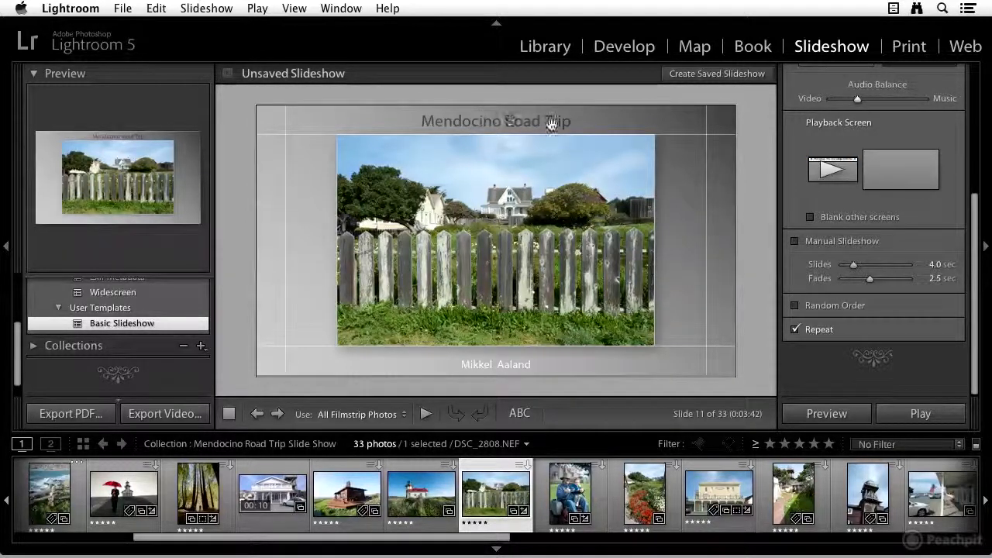
Check the choices for which photos the slide show uses, keeping All Filmstrip Photos, and look through the earlier filmstrip photos
click(403, 418)
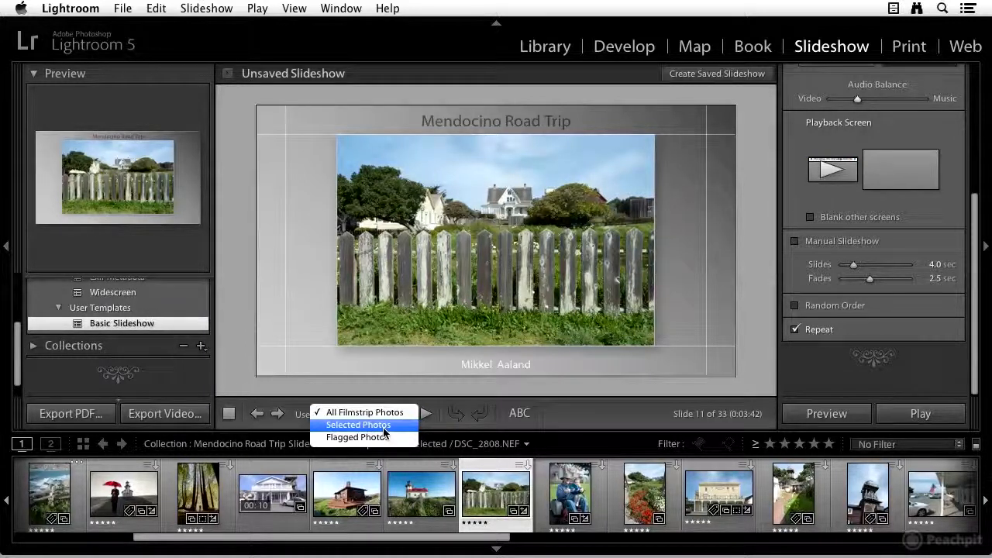
click(389, 414)
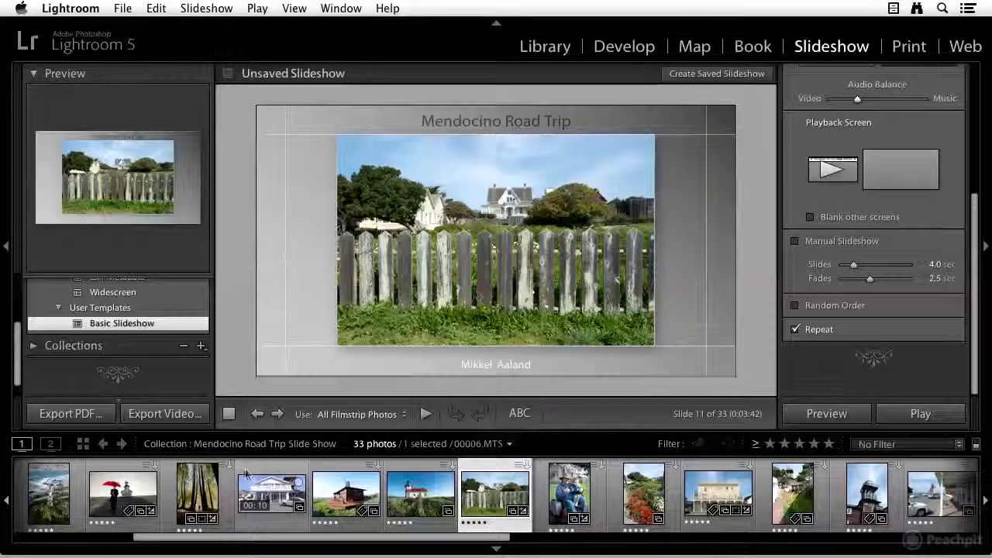
scroll(245, 474, left, 3)
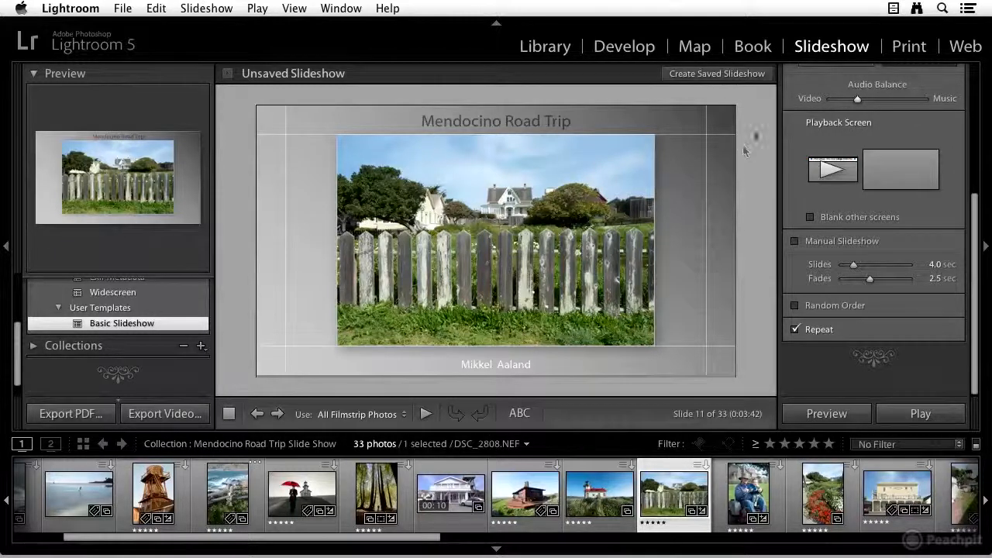
Save the current slide show as Mendocino Road Trip 2 inside the Mendocino Road Trip Slide Show collection
click(701, 75)
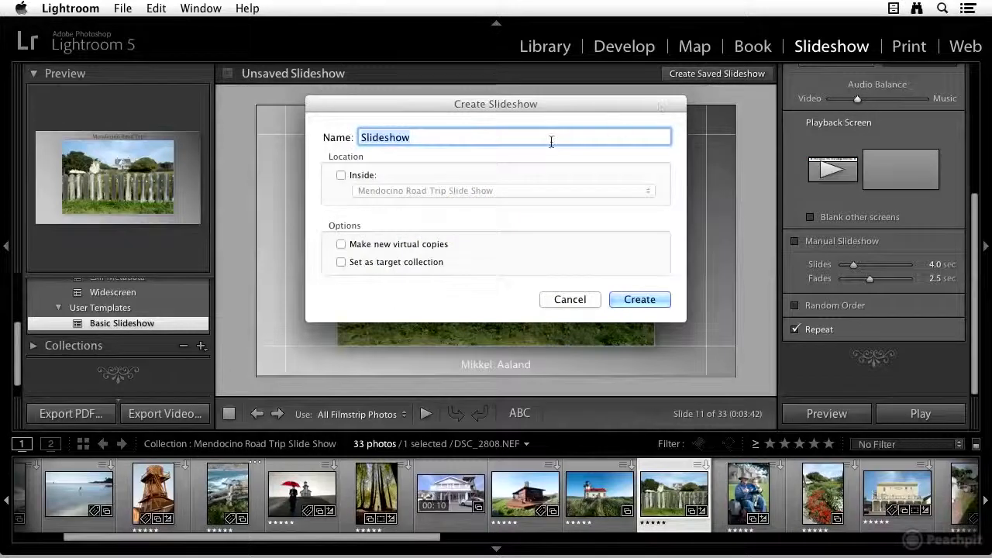
text(Mendo)
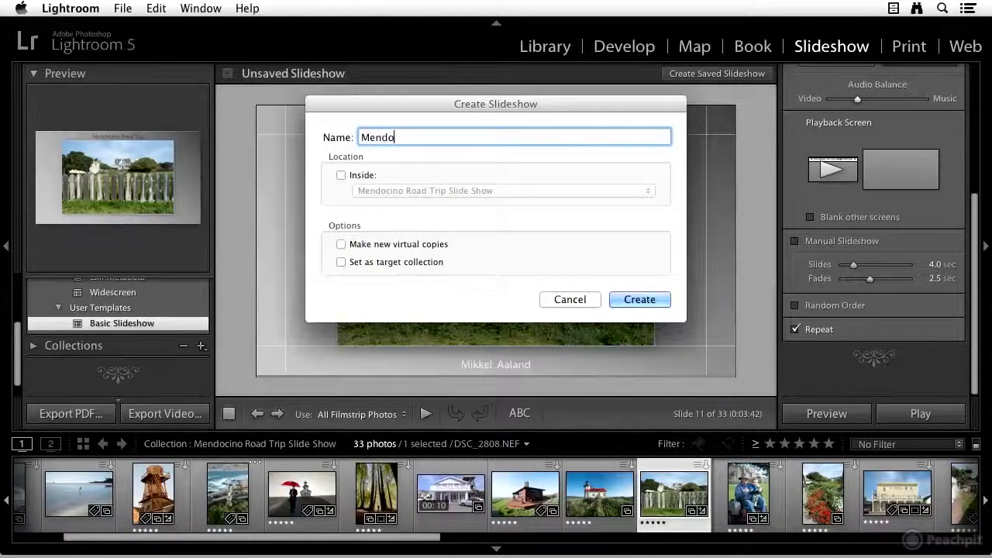
text(cino Road Trip)
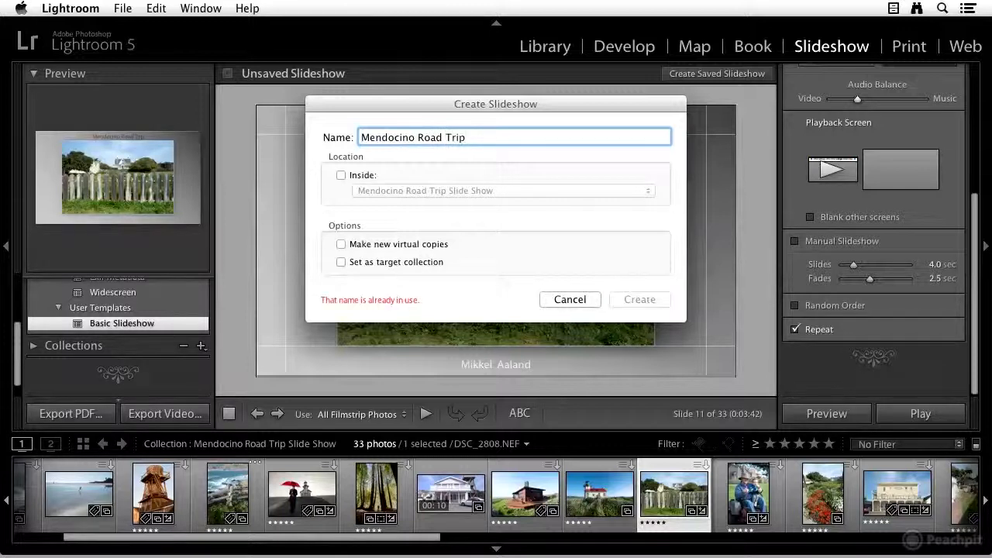
text( 2)
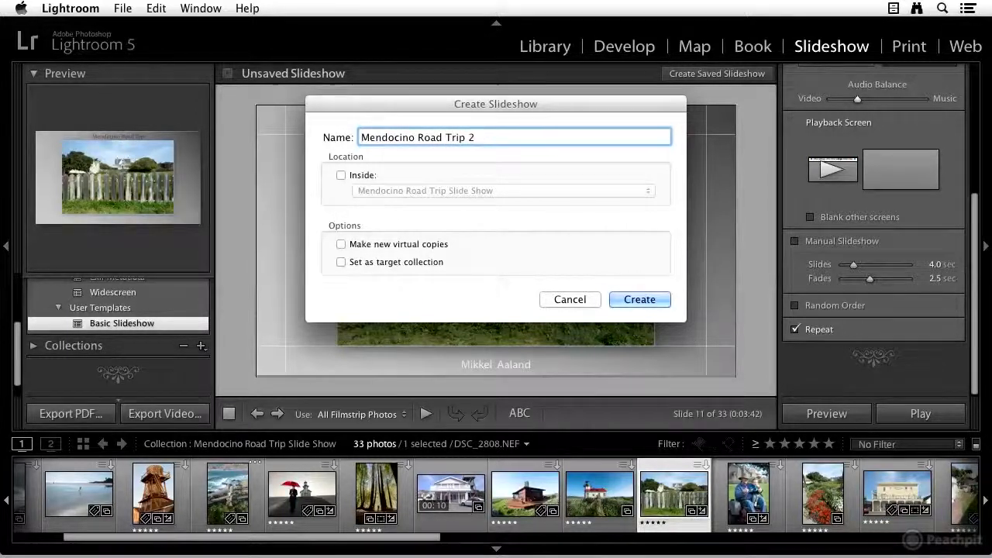
click(342, 175)
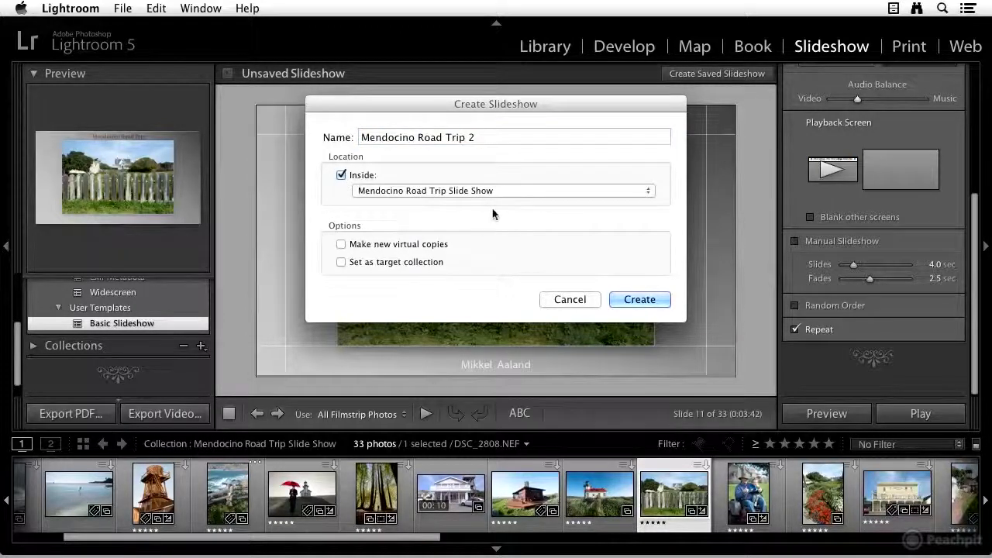
click(651, 303)
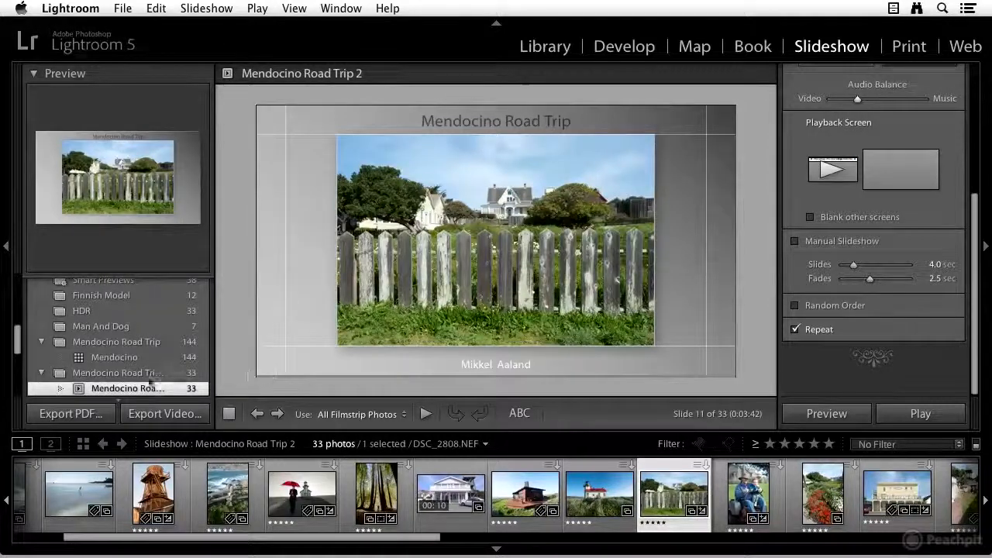
Switch to the Library grid, reopen the saved Mendocino Road Trip 2 slide show from its collection, and play it full screen
scroll(151, 335, up, 5)
scroll(151, 335, down, 5)
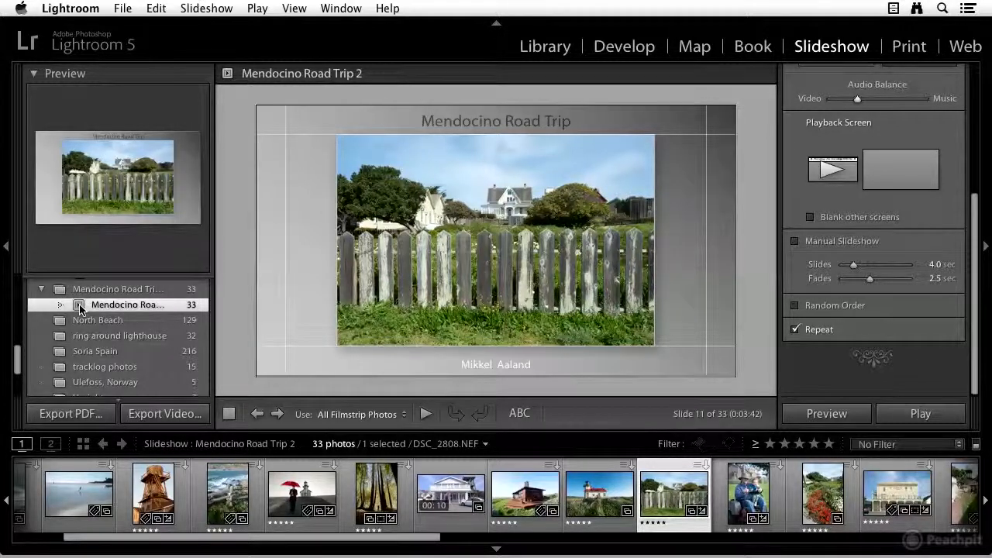
key(g)
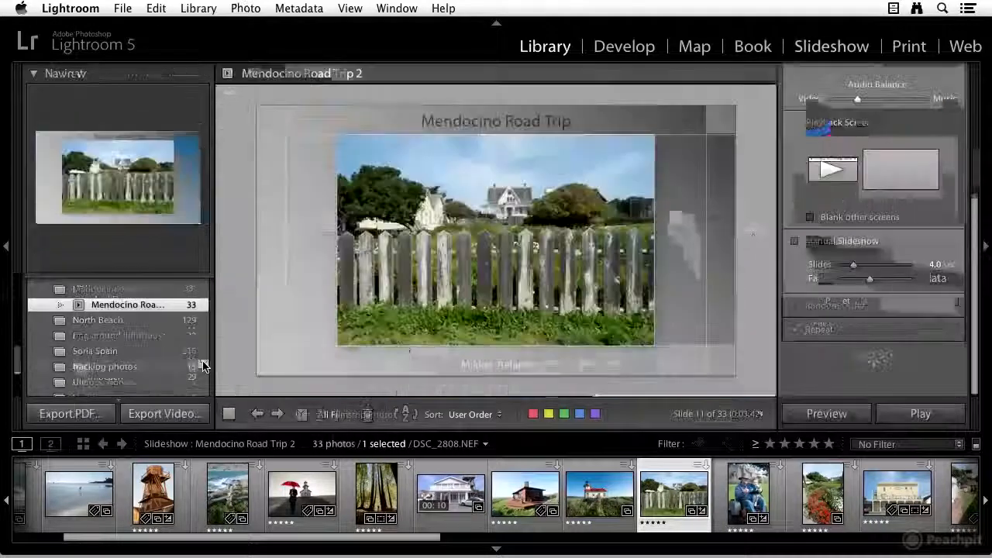
click(206, 363)
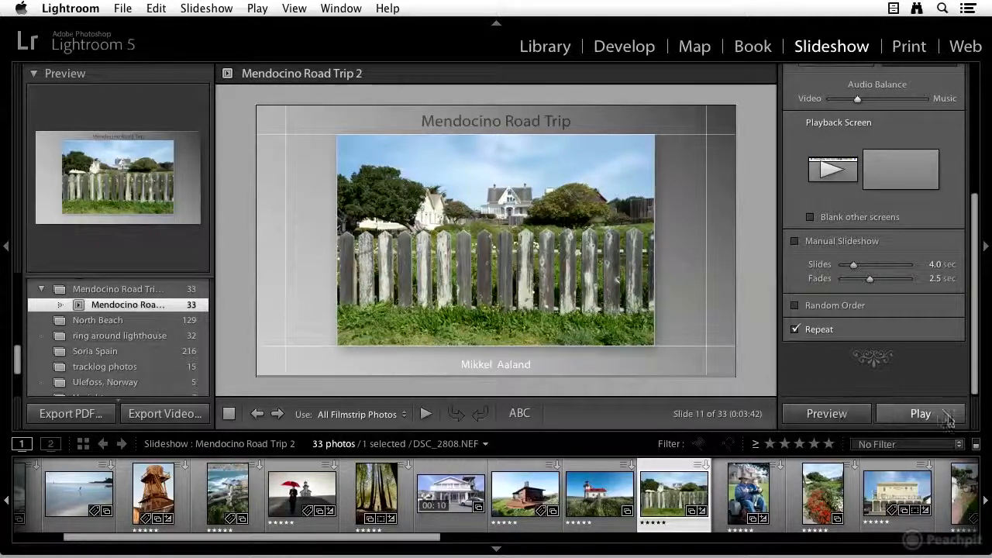
click(913, 416)
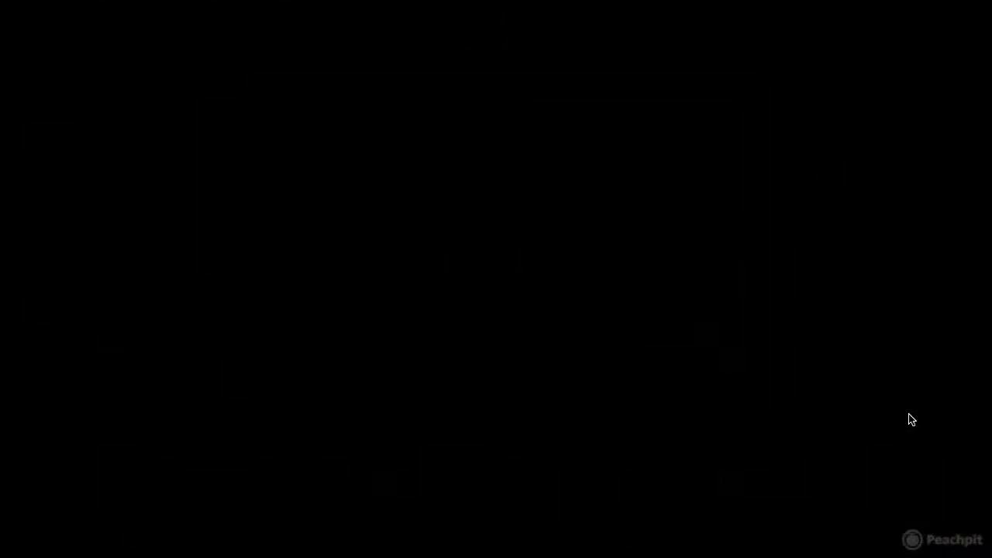